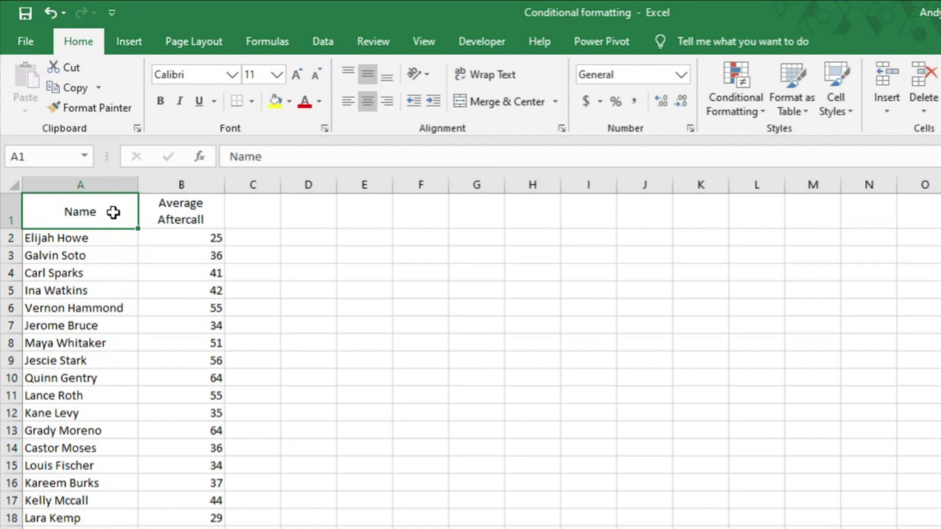
Step: Select the whole Average Aftercall column B and open Conditional Formatting's Highlight Cells Rules
drag(96, 212, 104, 524)
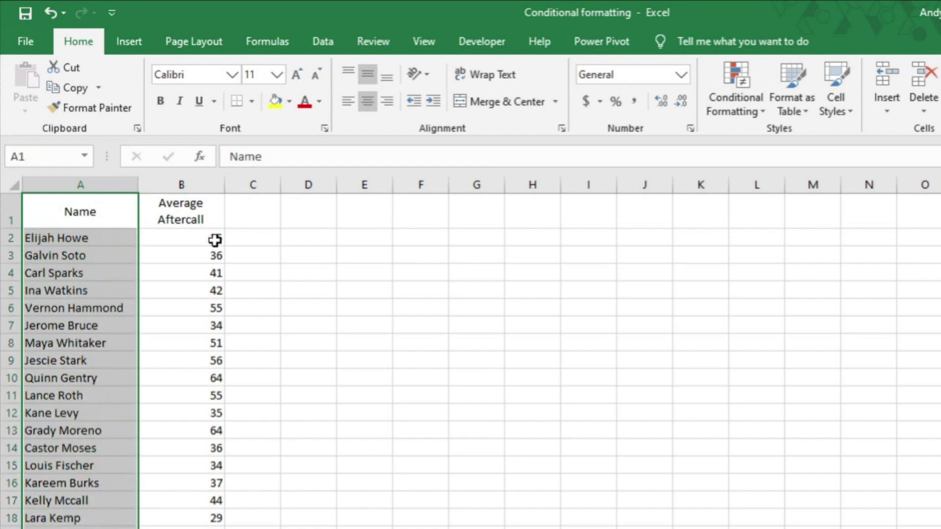
drag(195, 210, 205, 528)
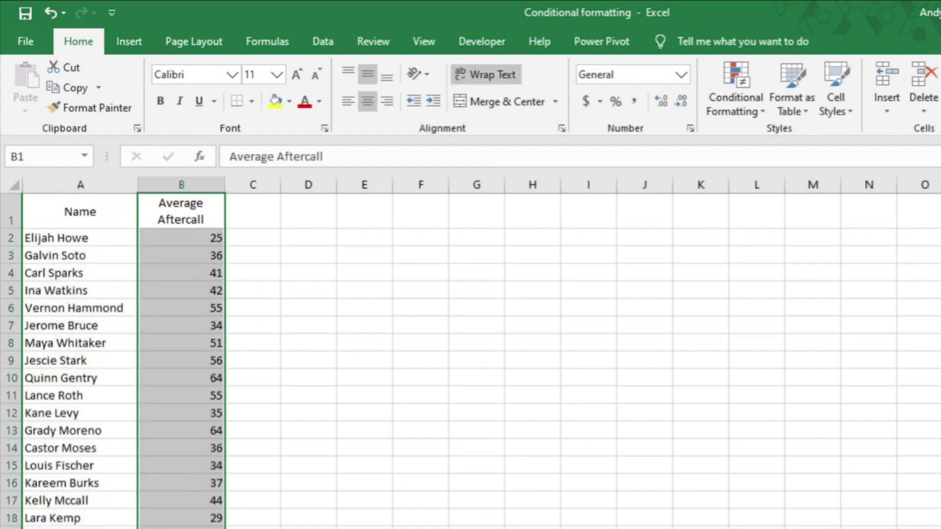
click(210, 519)
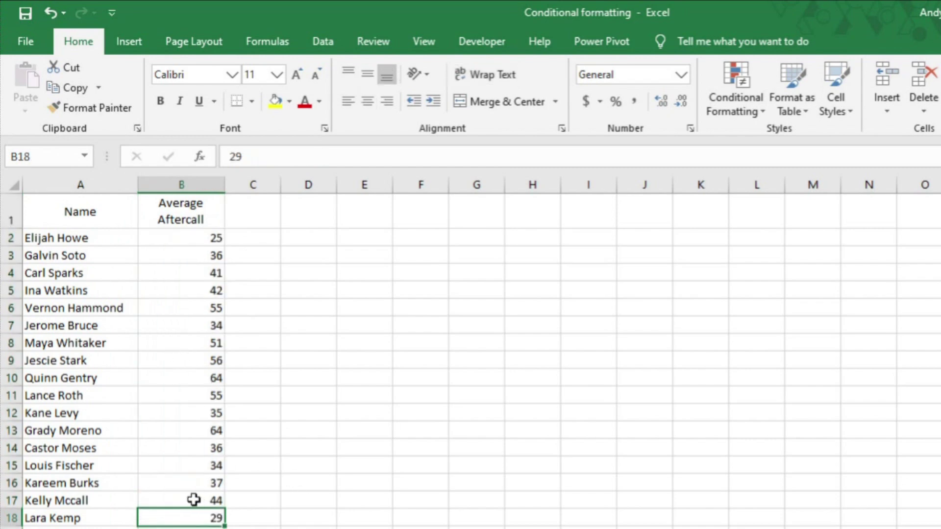
click(201, 361)
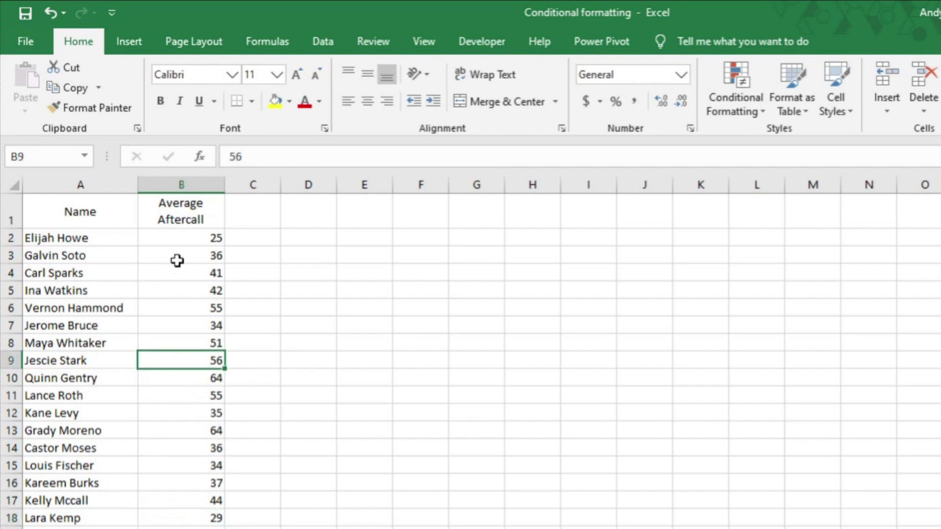
click(172, 183)
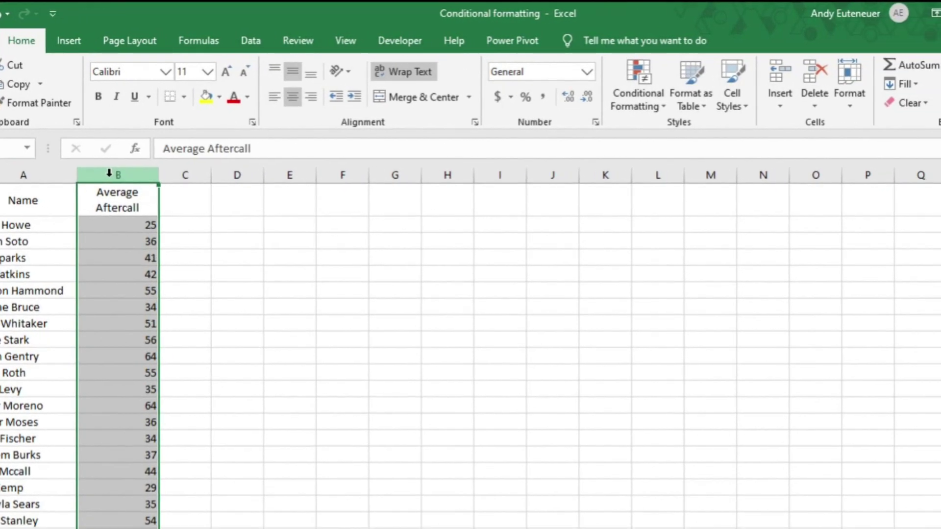
click(645, 98)
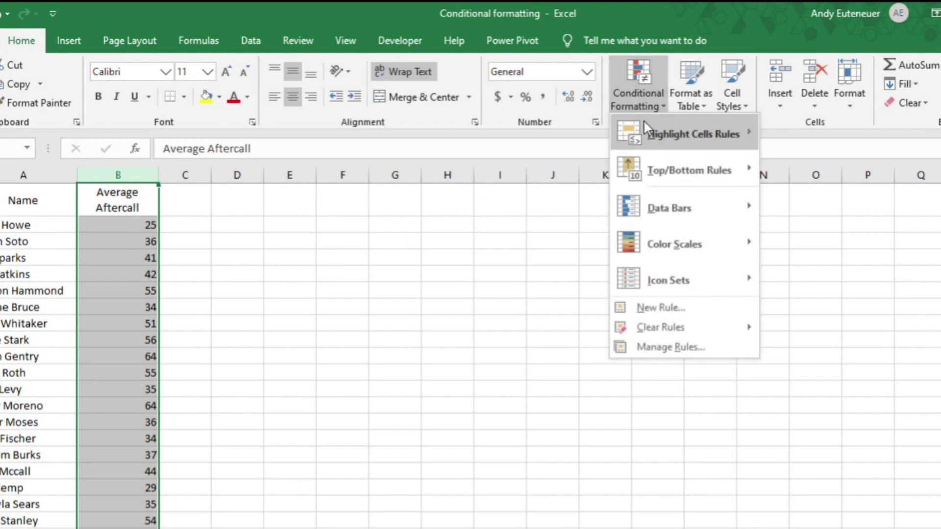
mouse_move(649, 142)
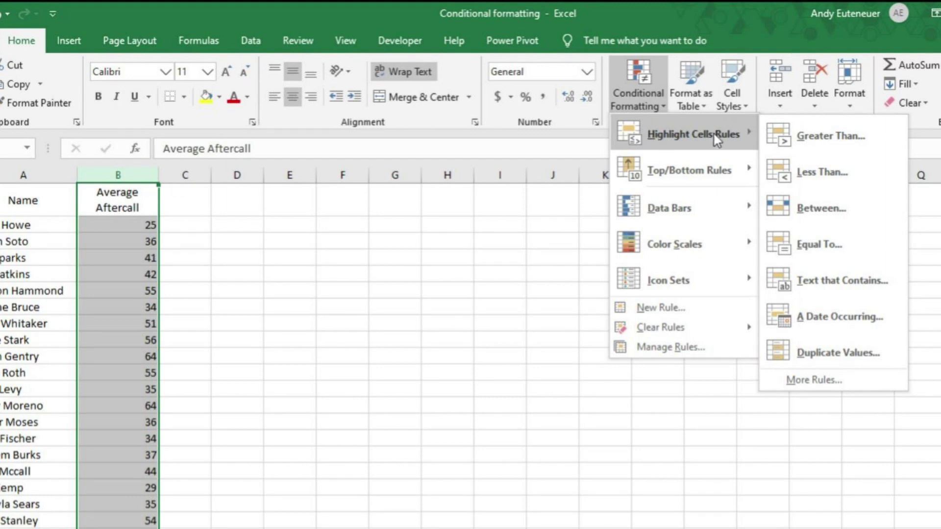
Step: Add a Less Than 30 rule with Green Fill with Dark Green Text
click(825, 177)
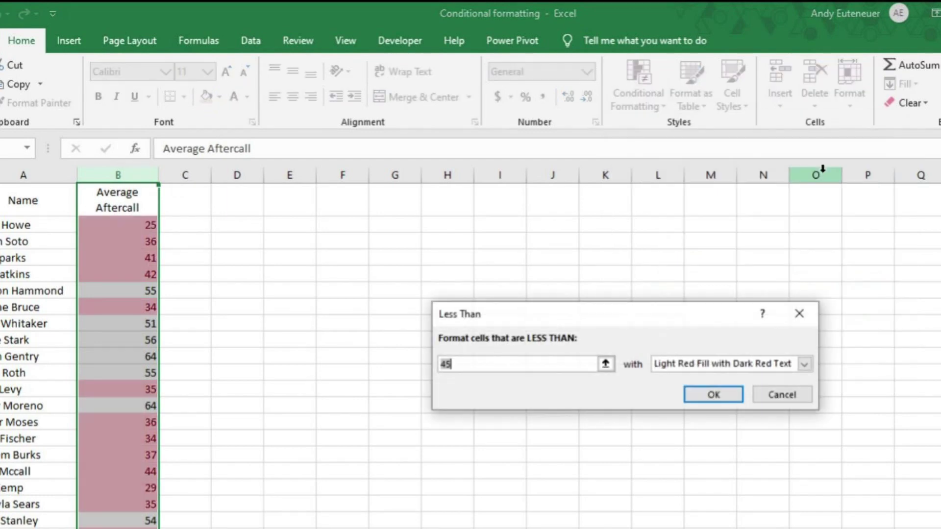
text(30)
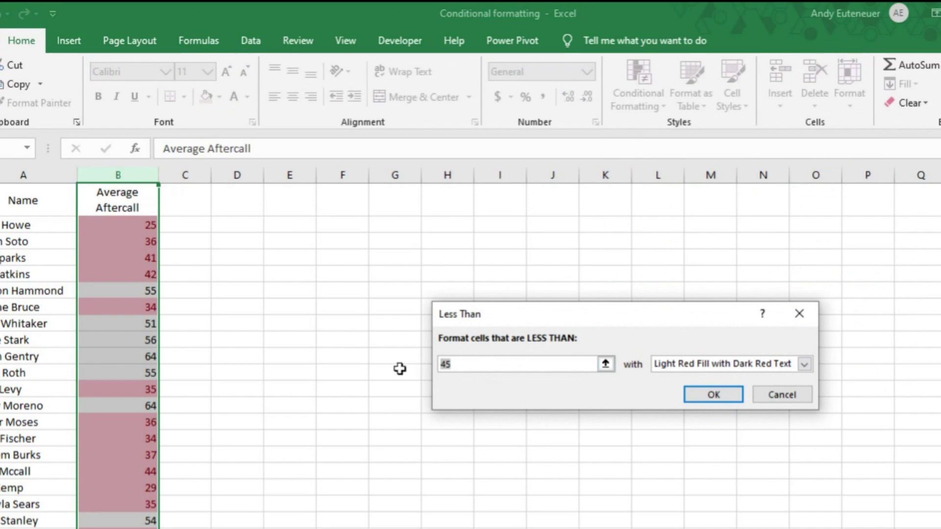
click(803, 363)
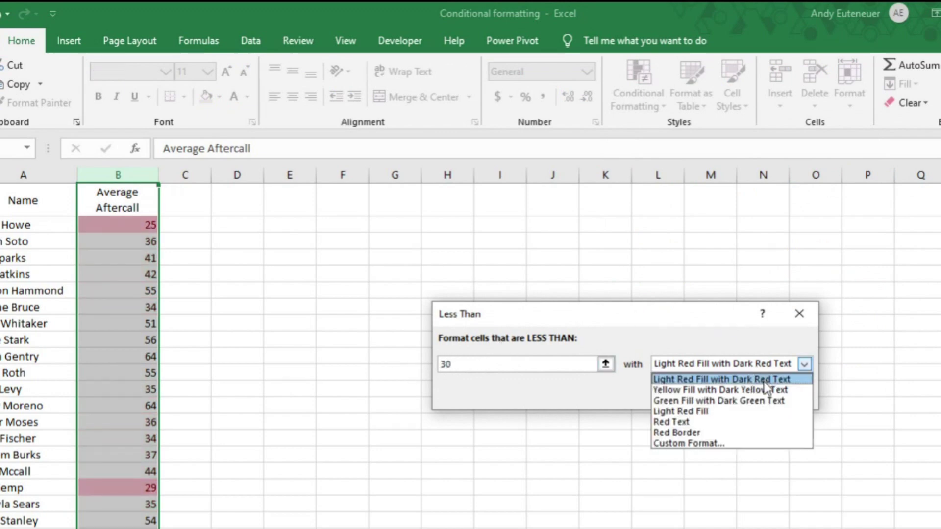
click(752, 402)
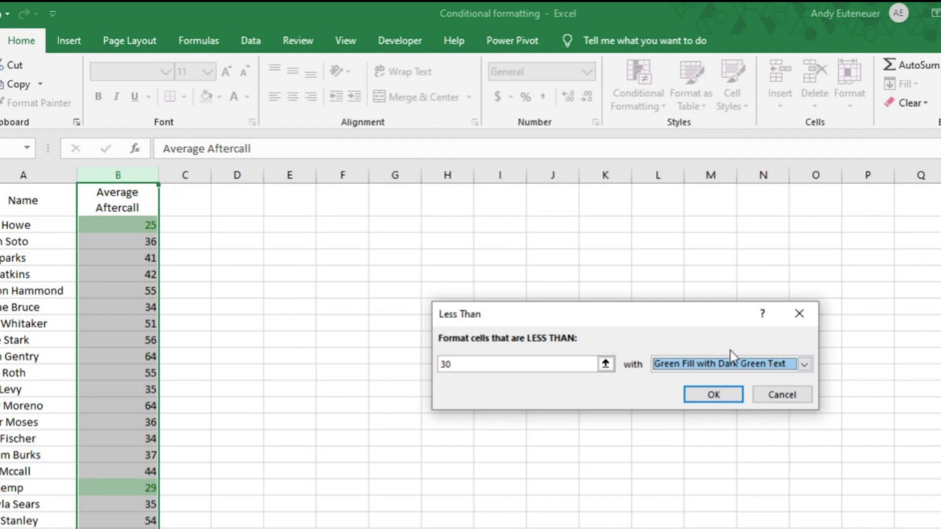
click(701, 397)
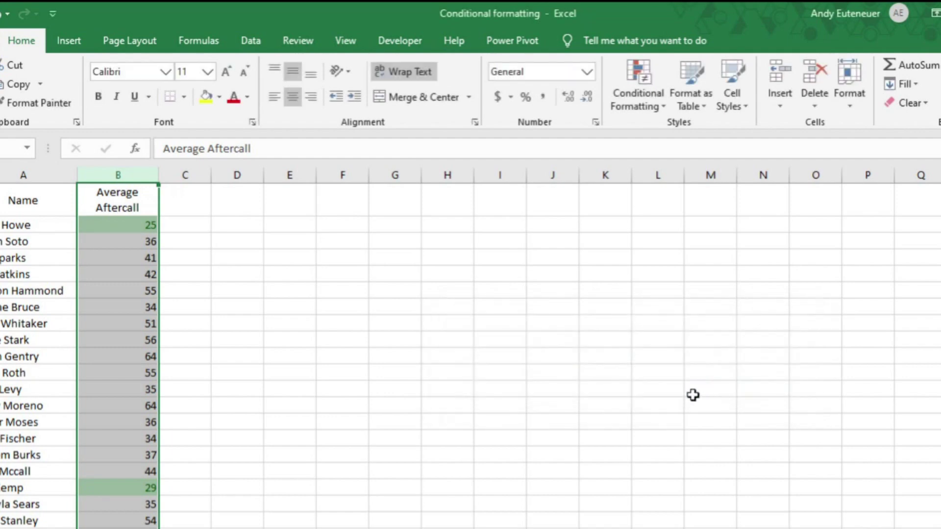
Step: Add a Greater Than 30 rule with Light Red Fill and check the cell holding 30
click(637, 93)
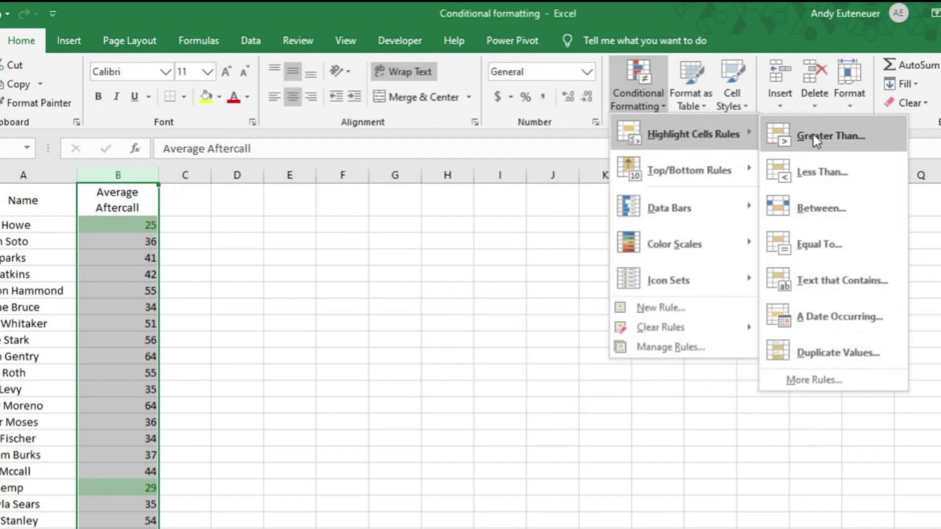
click(812, 133)
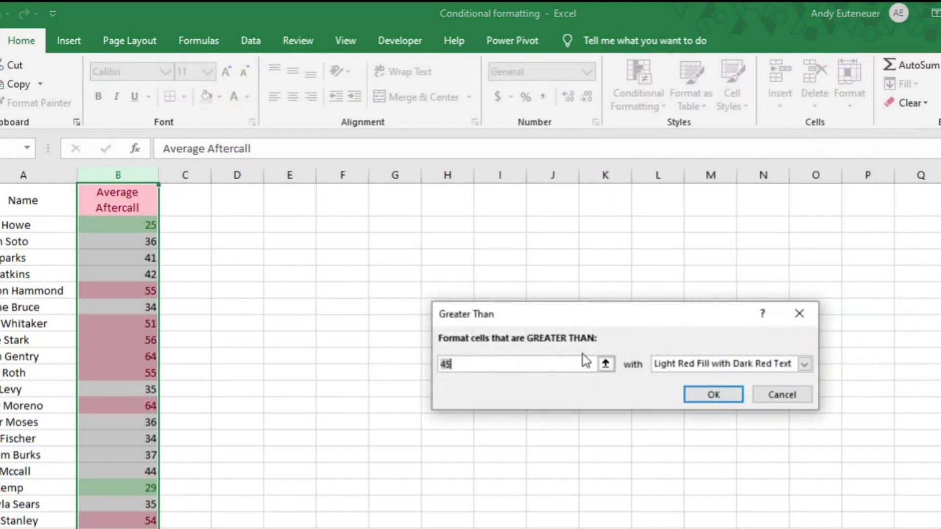
text(30)
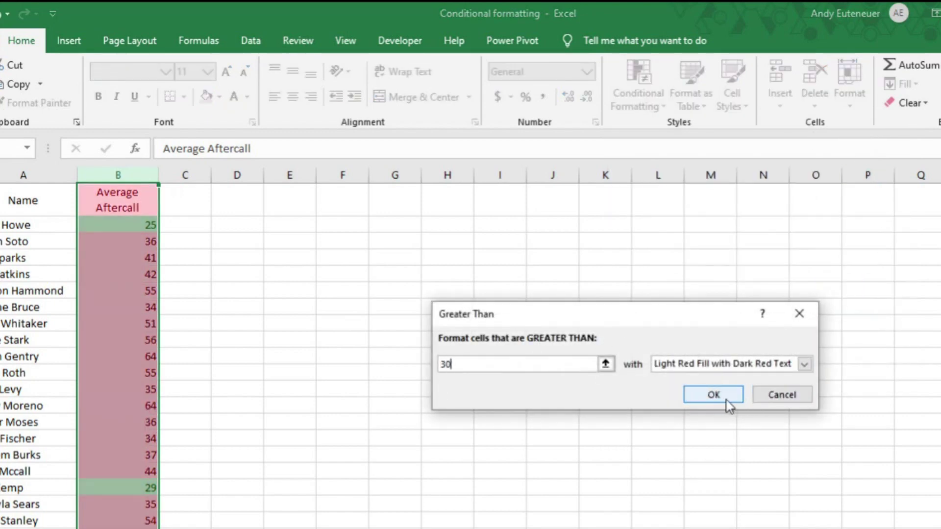
click(716, 398)
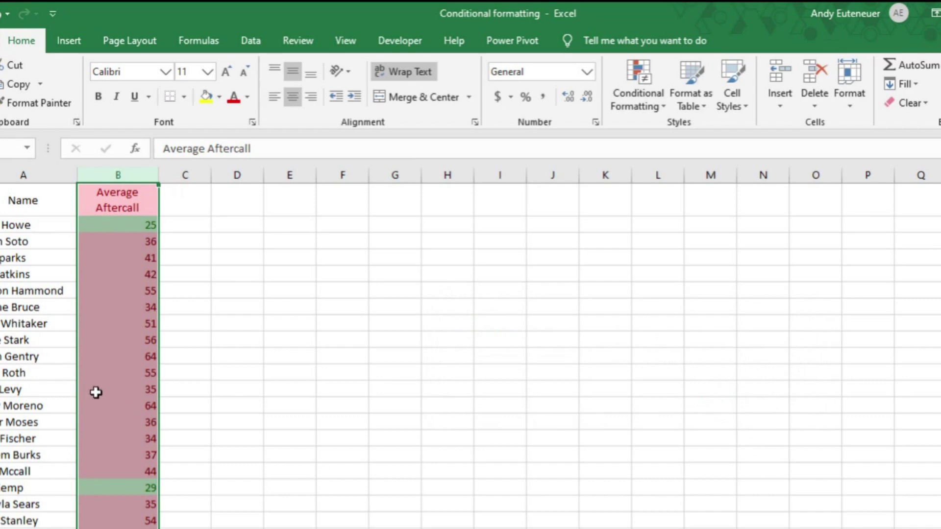
scroll(96, 392, down, 3)
click(128, 423)
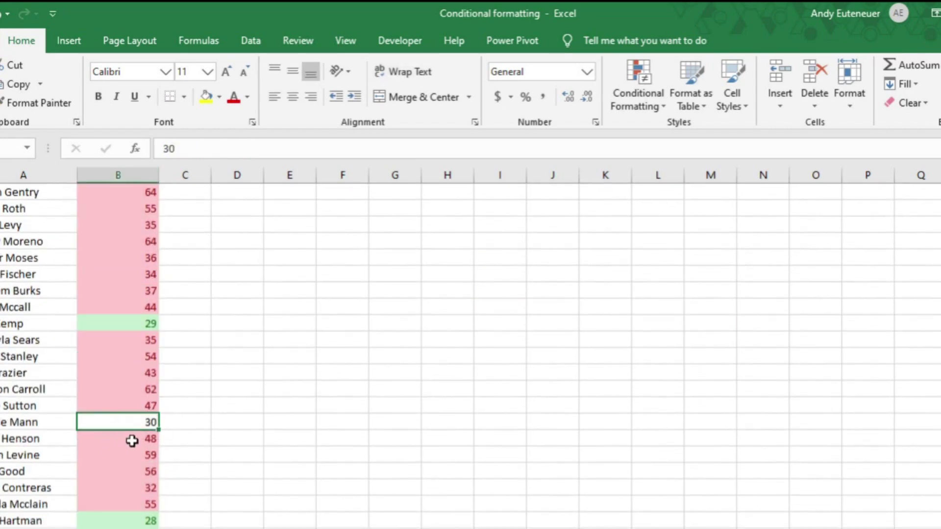
scroll(117, 407, up, 3)
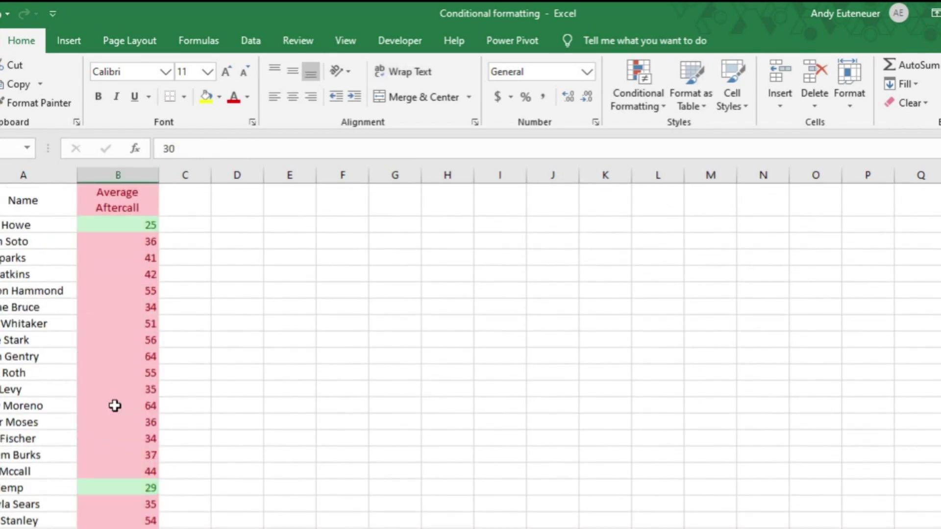
click(122, 172)
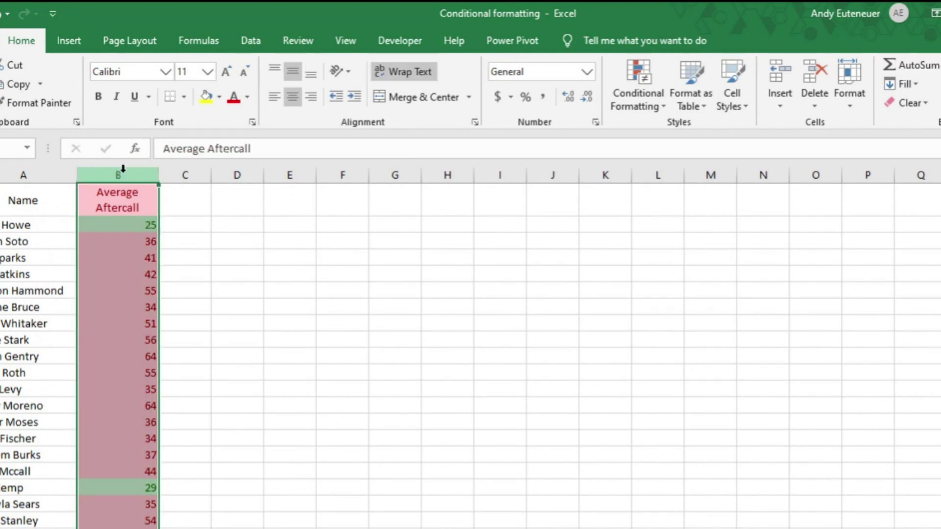
Step: Change the green rule to less than or equal to 30 so 30 shades green
click(628, 82)
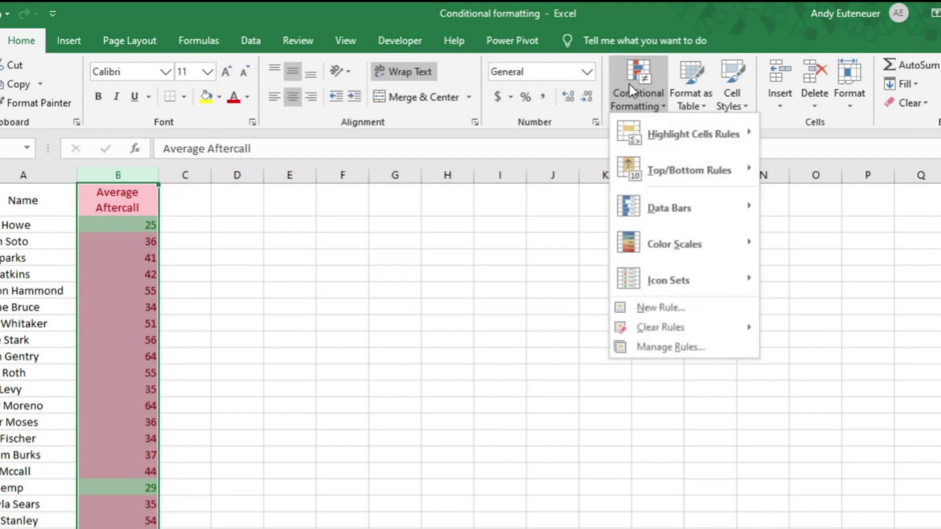
click(680, 347)
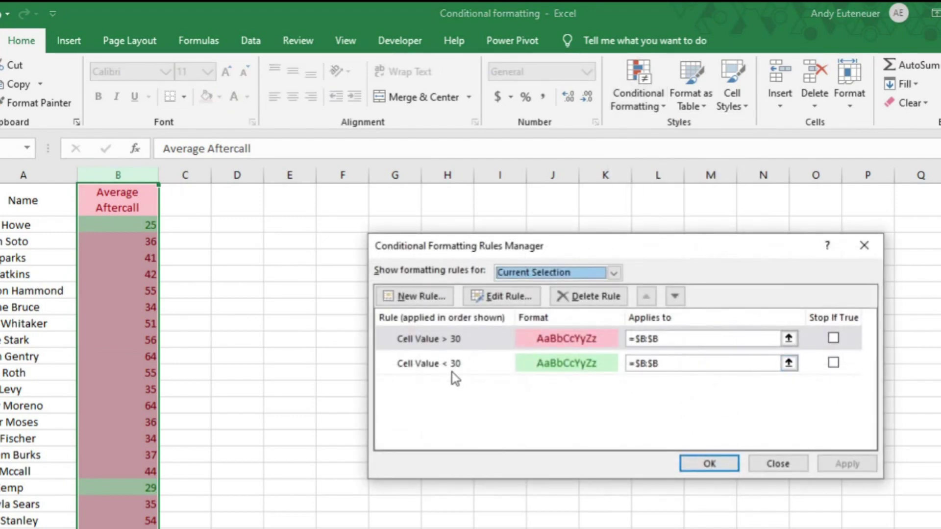
double_click(443, 362)
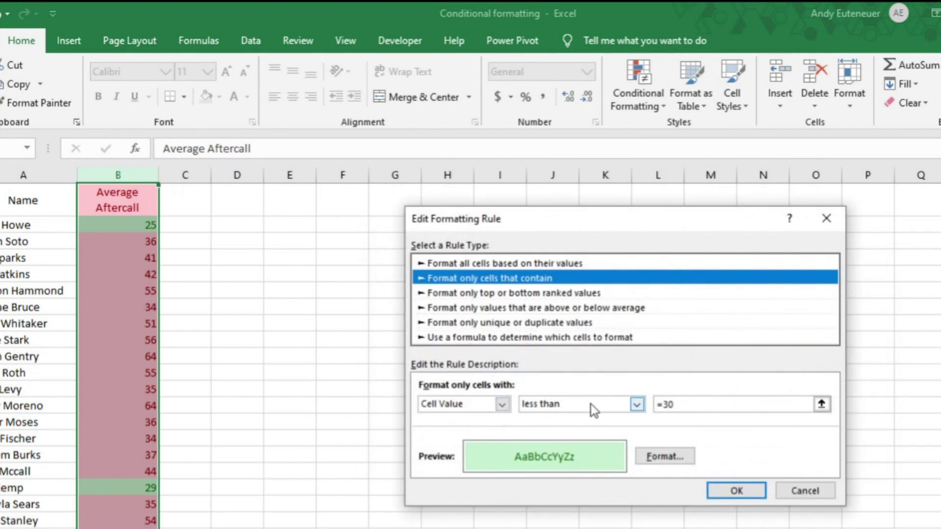
click(636, 404)
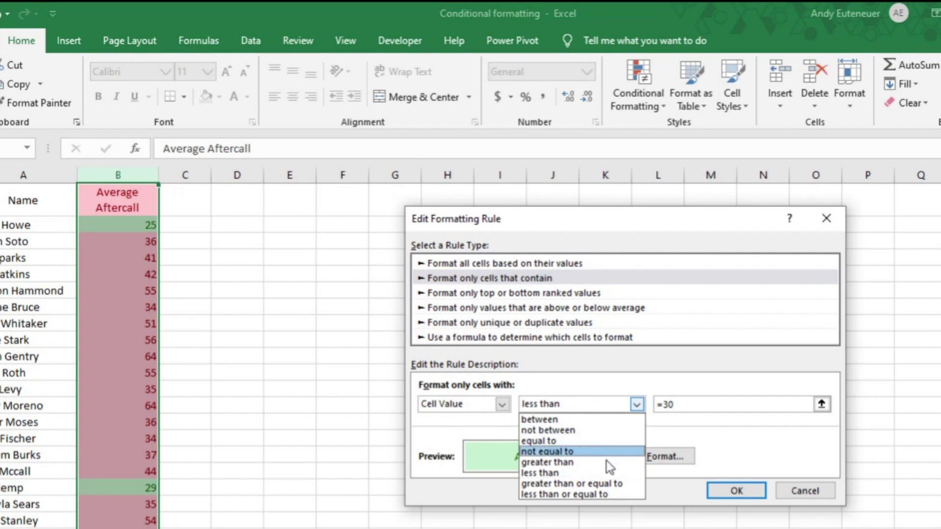
click(591, 495)
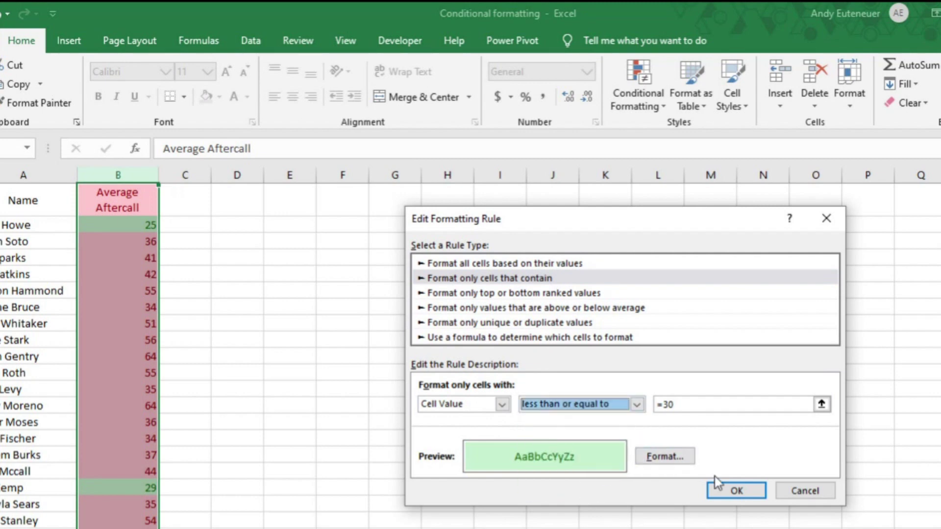
click(722, 492)
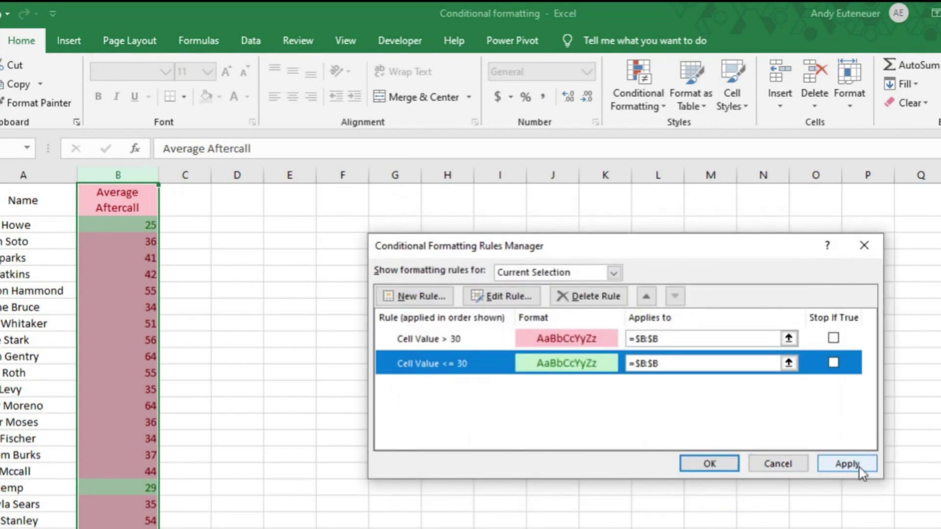
click(857, 465)
click(727, 466)
scroll(144, 365, down, 4)
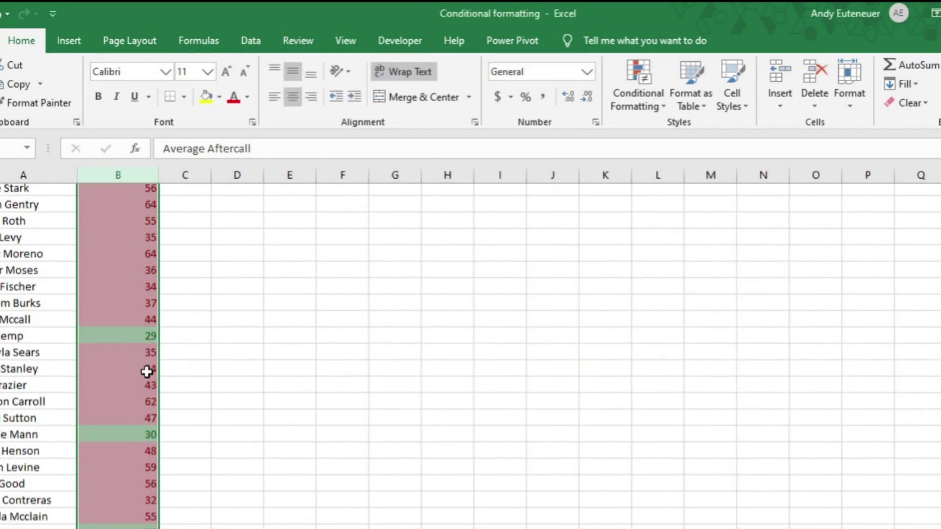
click(119, 373)
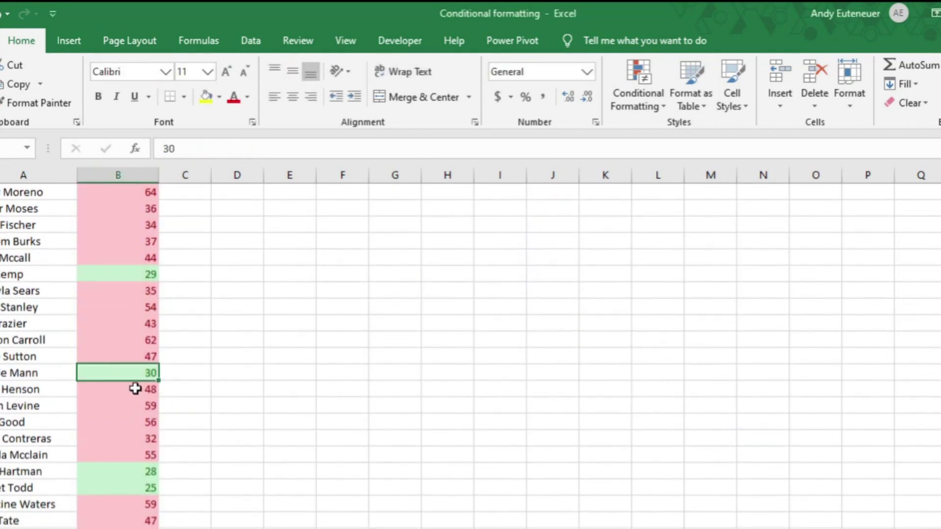
scroll(125, 372, up, 4)
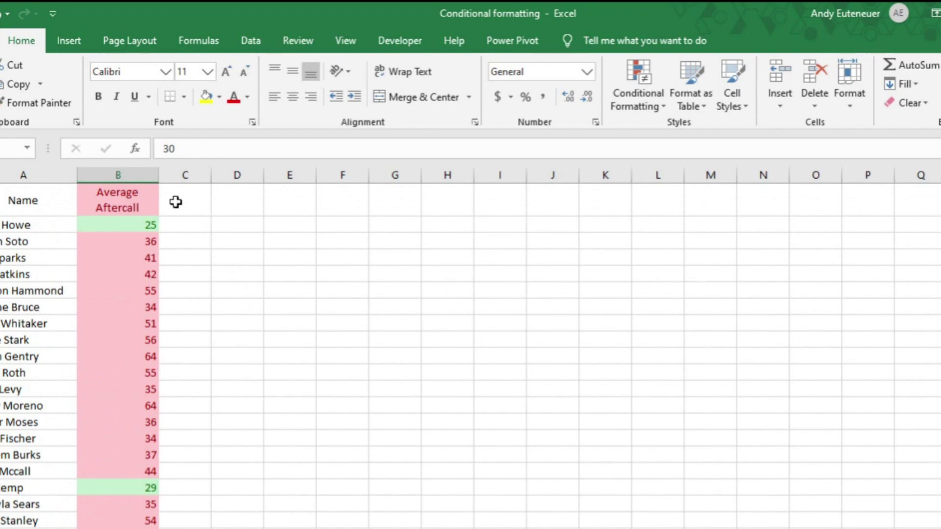
Step: Clear the rules from the B1 header cell, then go to the 'Done for you' Rules sheet
click(127, 173)
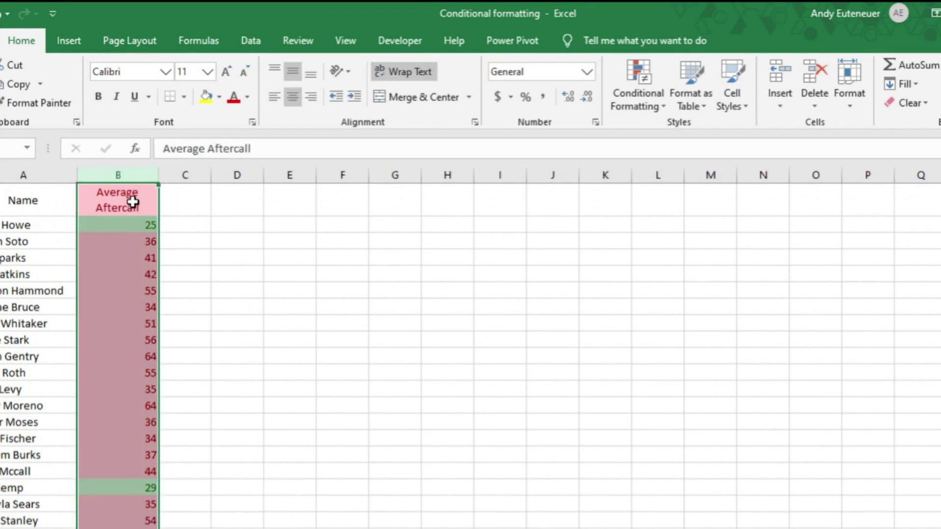
click(116, 206)
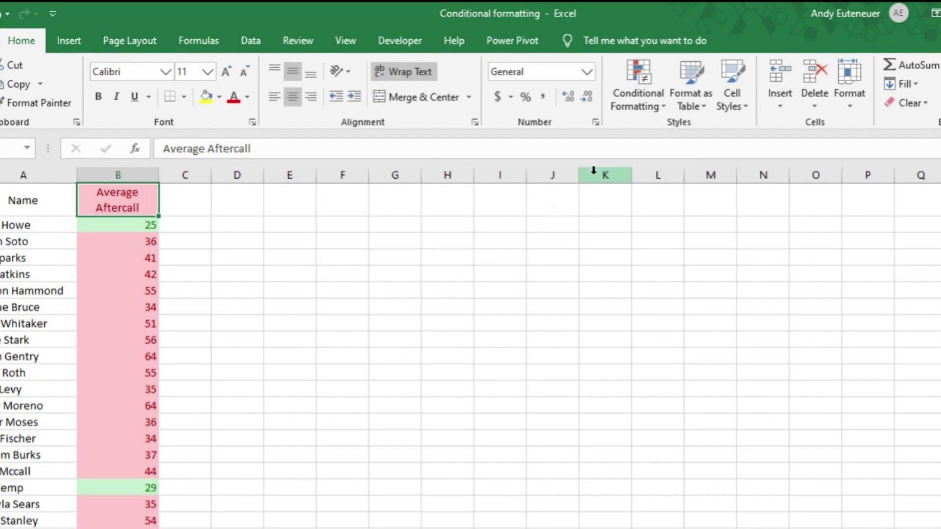
click(629, 105)
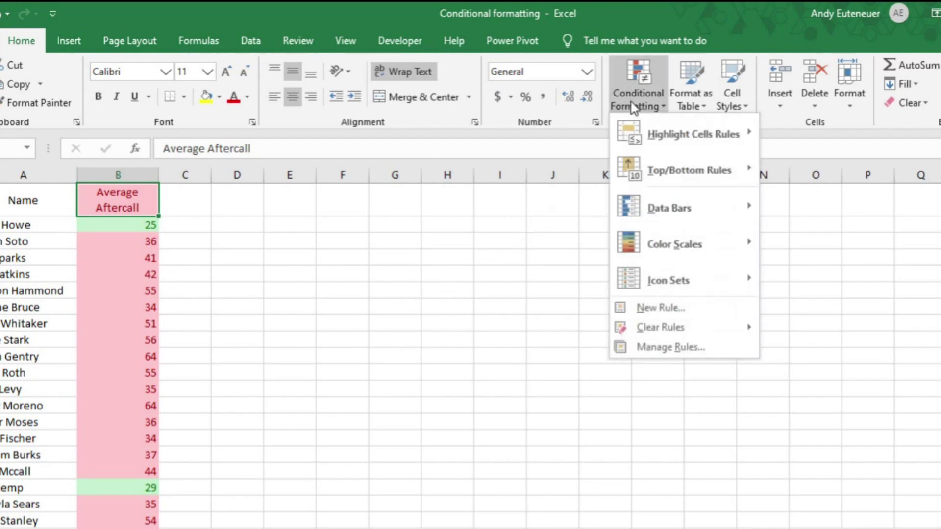
mouse_move(666, 328)
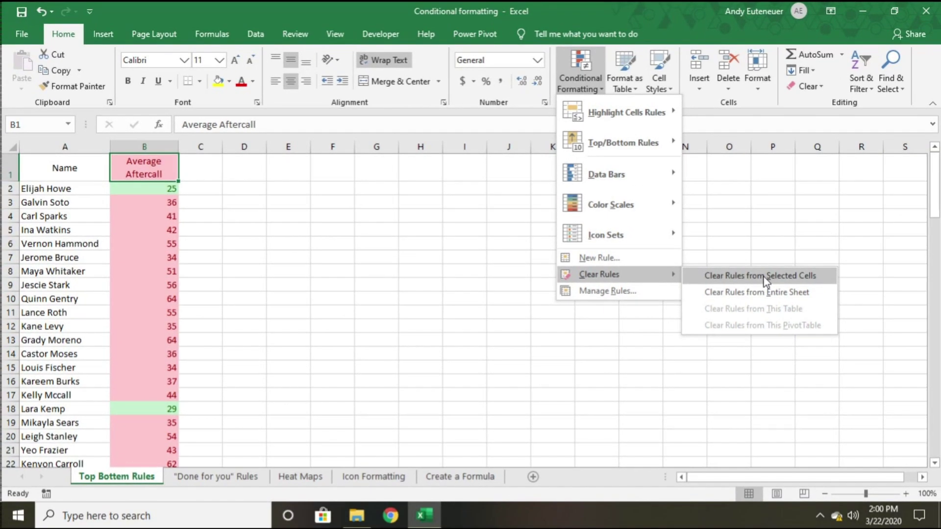
click(765, 277)
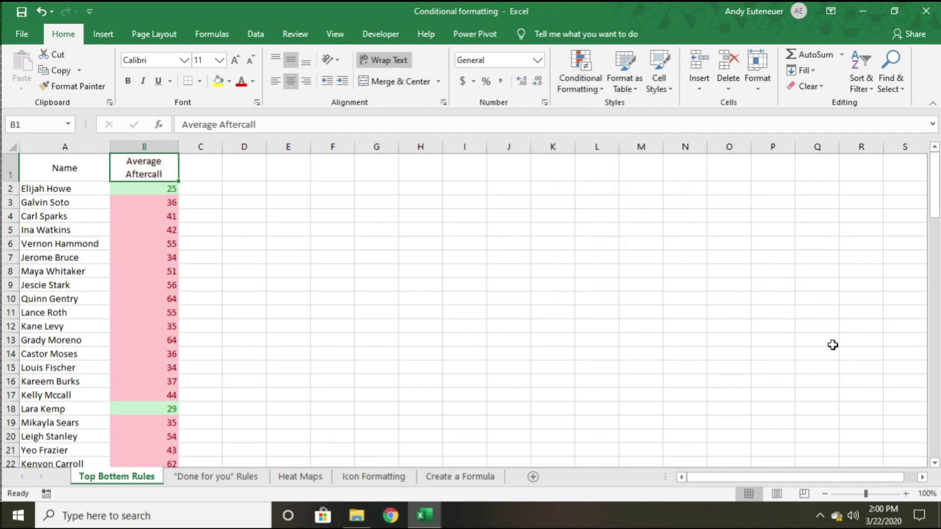
click(242, 478)
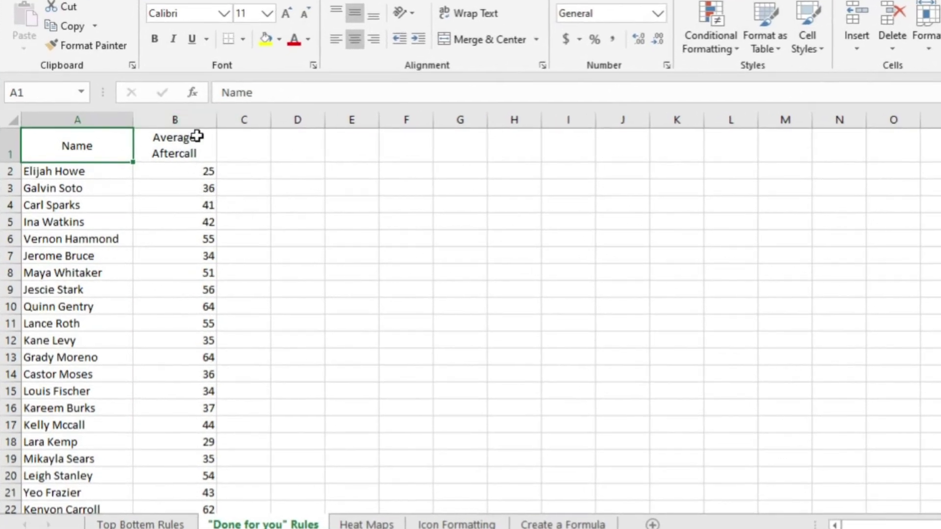
Step: Select B1:B100 and add a Top 5 Items rule with light red fill and dark red text
drag(178, 138, 193, 458)
scroll(162, 382, up, 15)
scroll(164, 360, up, 12)
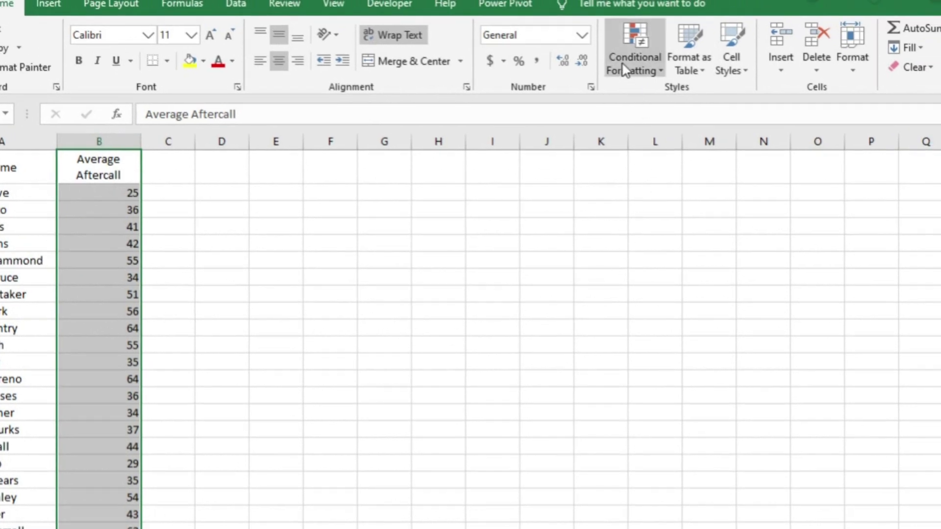
click(623, 68)
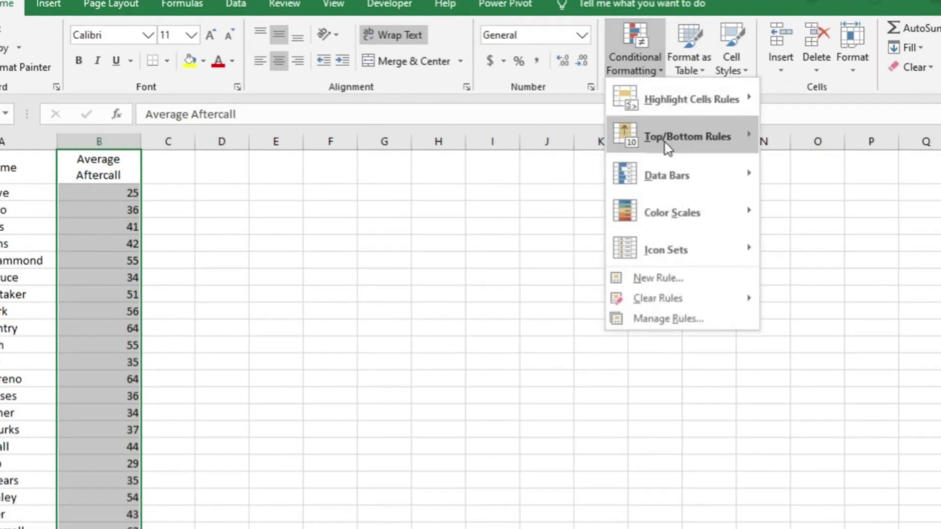
mouse_move(665, 142)
click(814, 136)
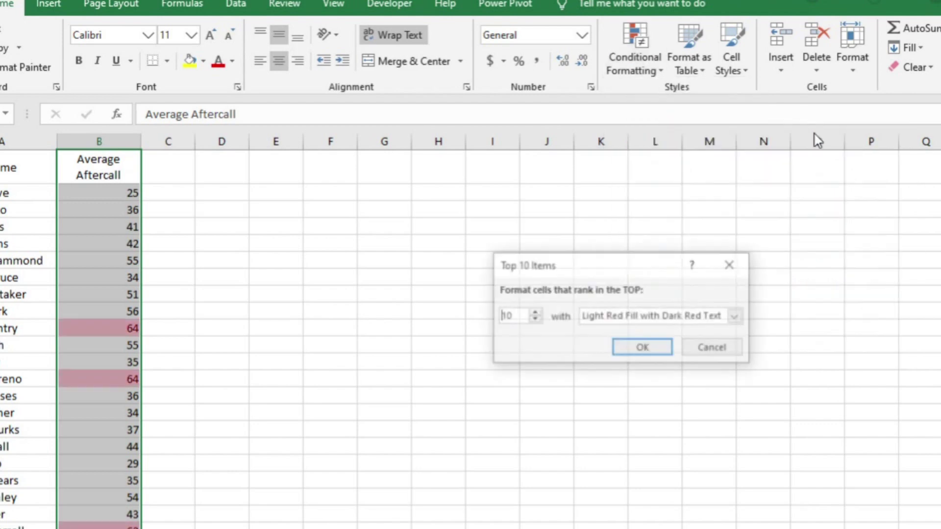
double_click(509, 317)
text(5)
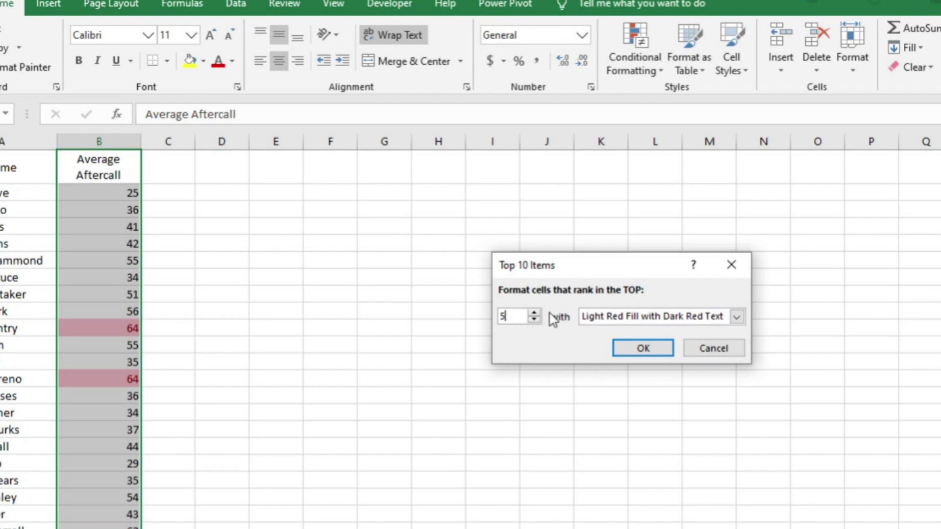
click(637, 348)
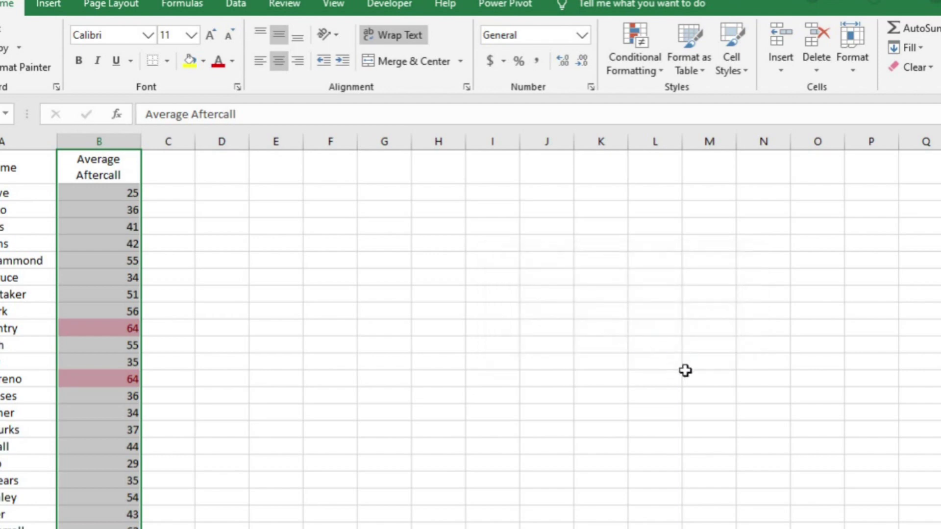
click(627, 50)
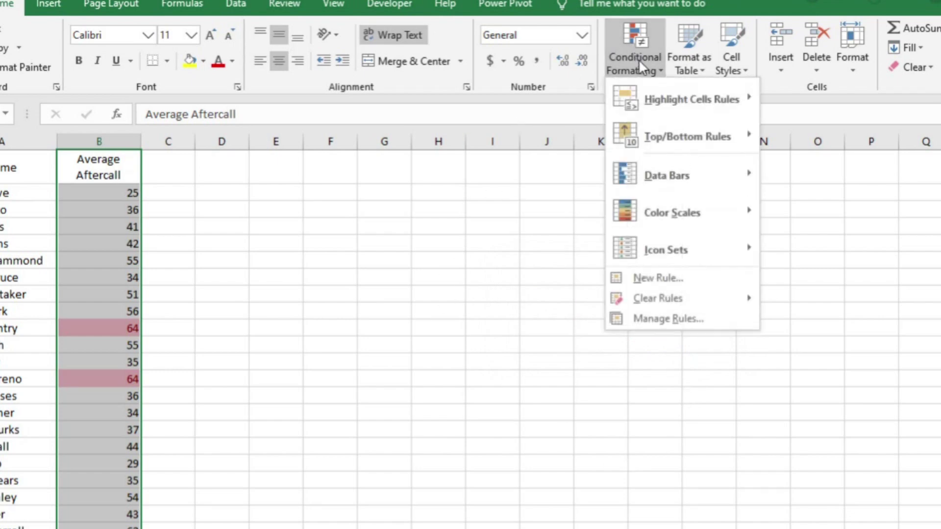
Step: Add a Bottom 10% rule with Green Fill with Dark Green Text
mouse_move(649, 100)
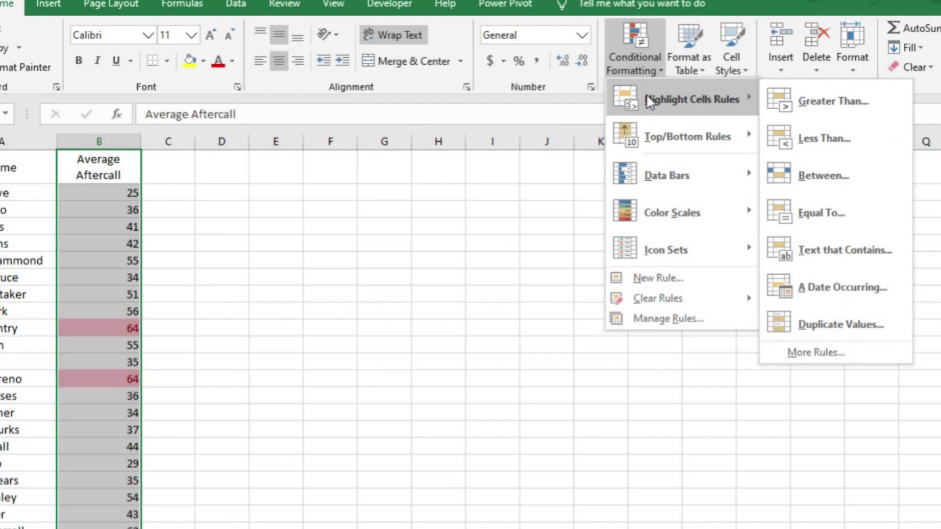
mouse_move(676, 136)
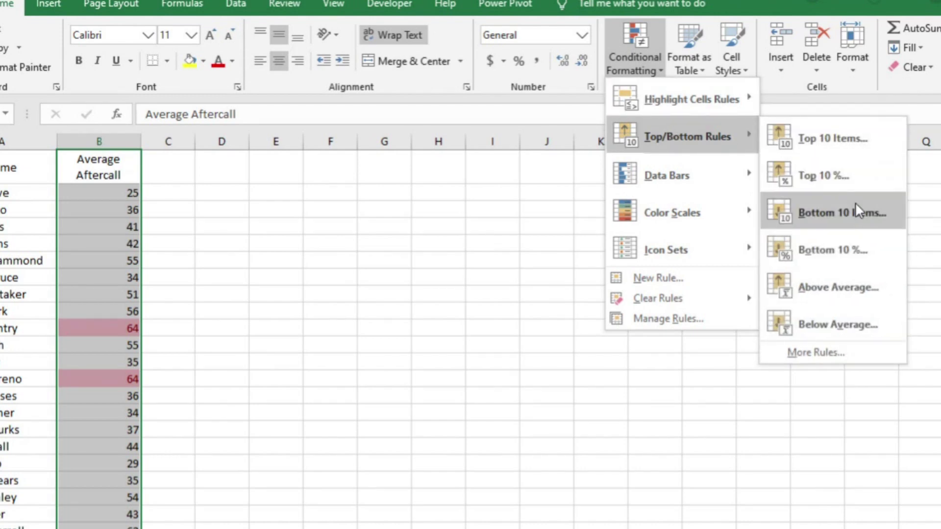
click(833, 250)
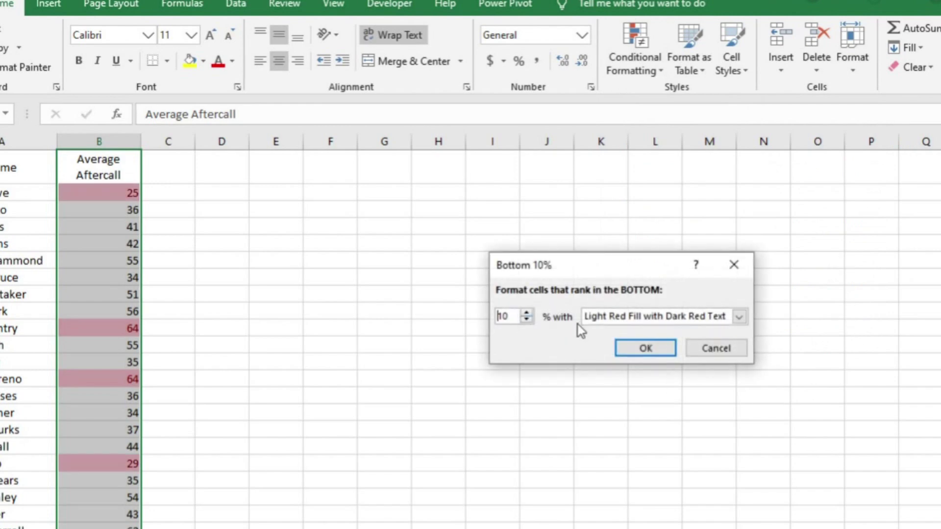
click(628, 317)
click(632, 353)
click(642, 350)
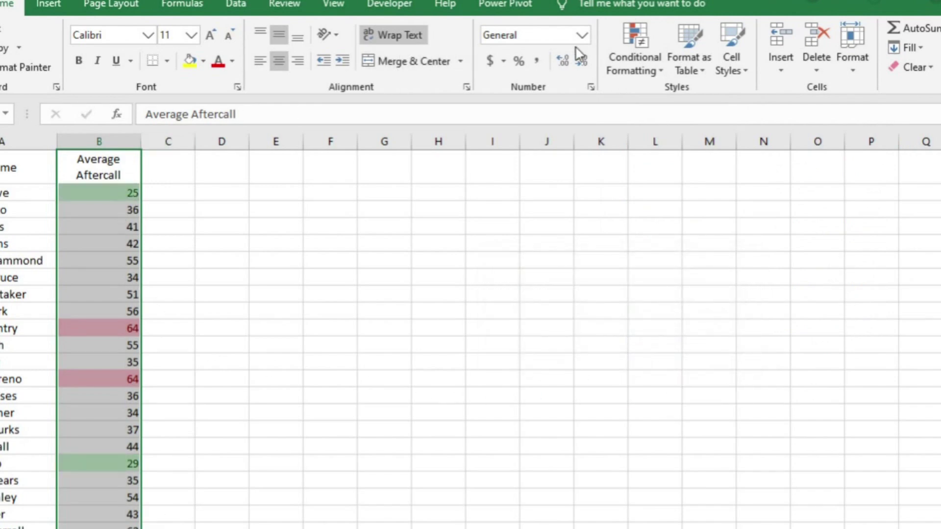
Step: Add a Below Average rule with Green Fill with Dark Green Text
click(619, 43)
mouse_move(686, 137)
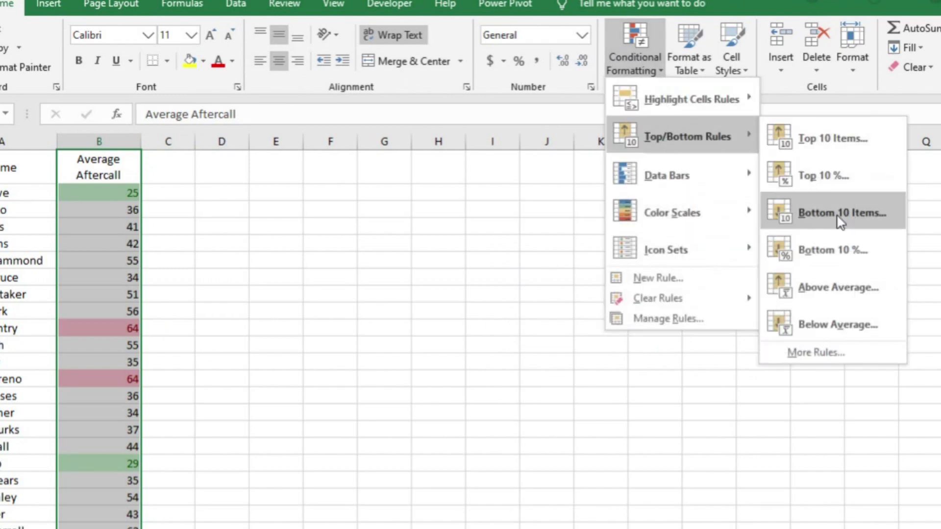
click(821, 325)
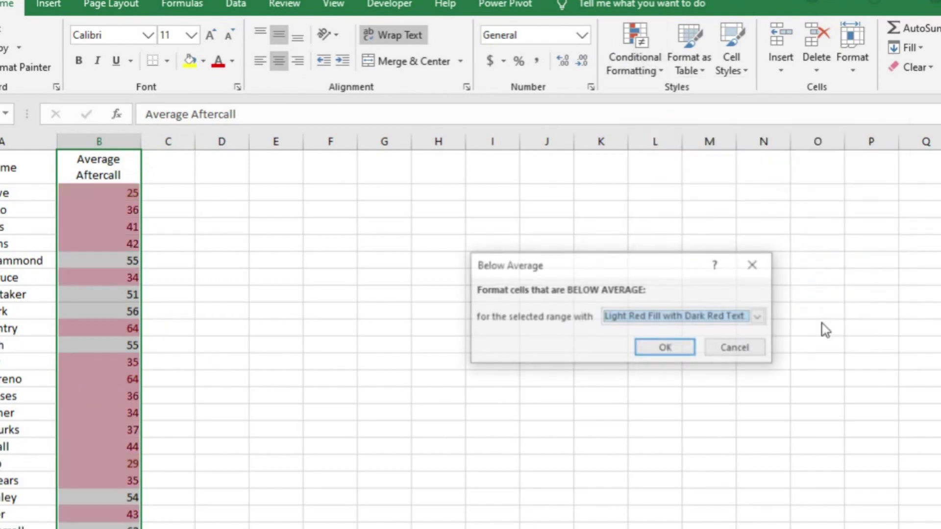
click(759, 316)
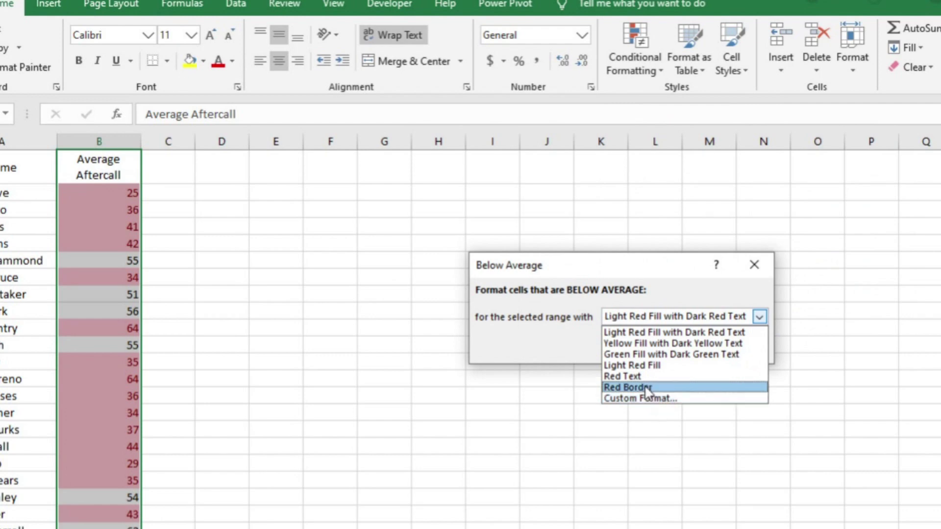
click(637, 354)
click(660, 348)
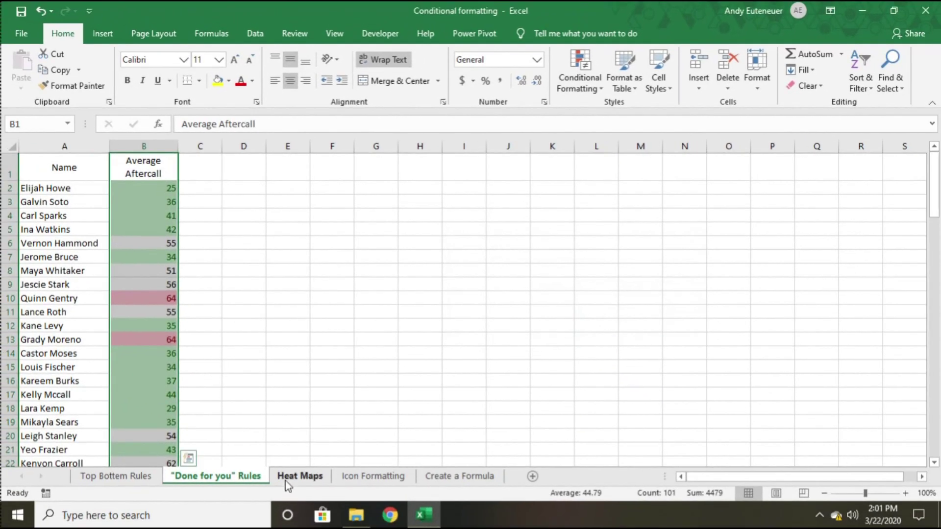
Step: On the Heat Maps sheet, apply the Green-Yellow-Red colour scale to column B
click(284, 490)
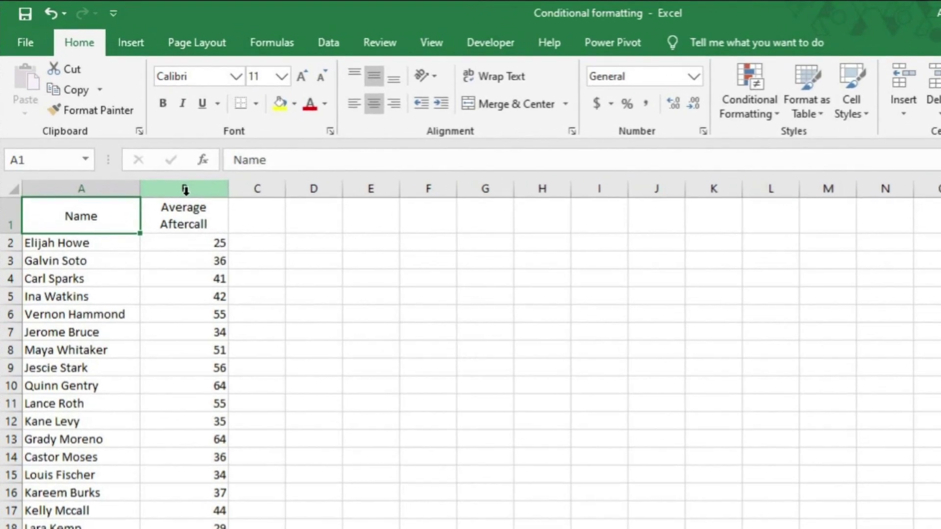
click(186, 189)
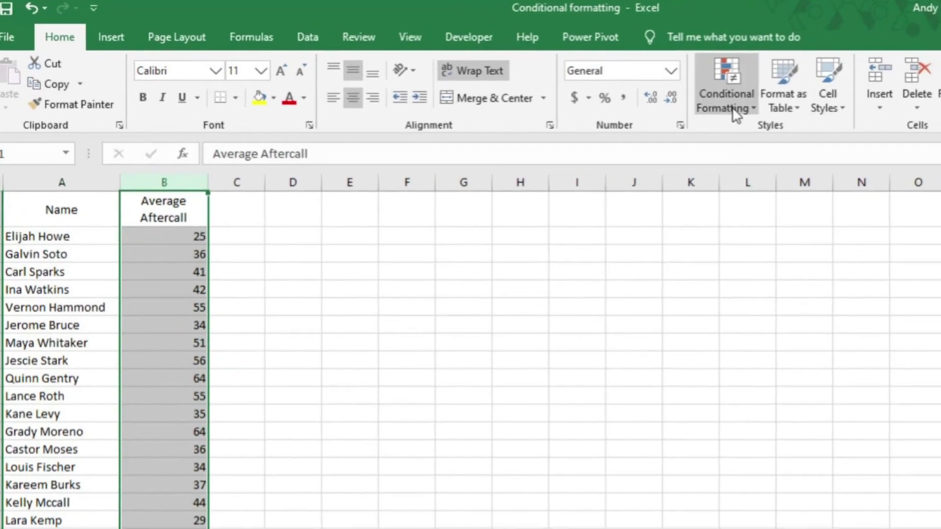
click(749, 110)
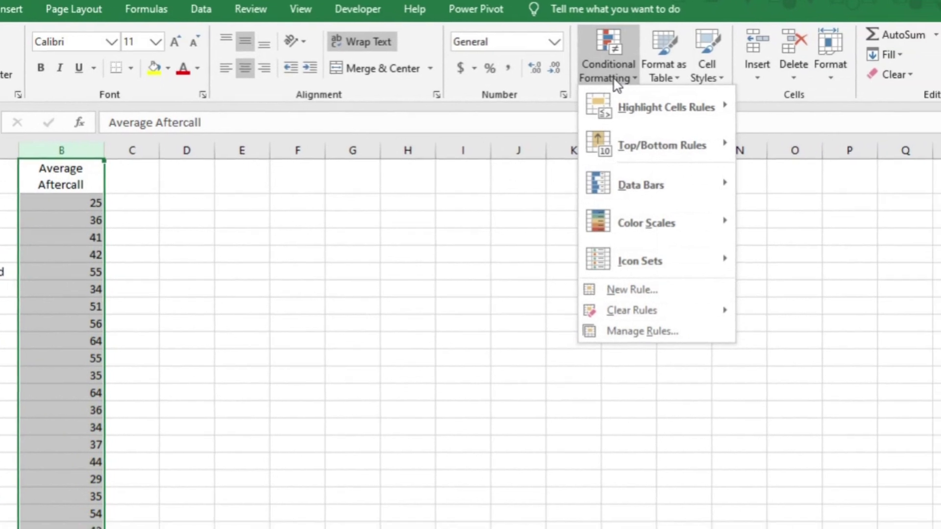
mouse_move(651, 237)
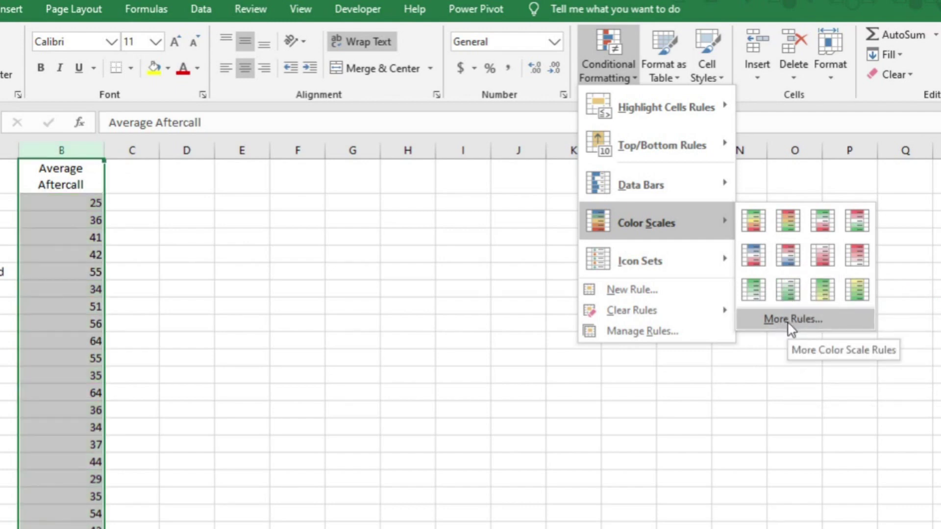
click(757, 226)
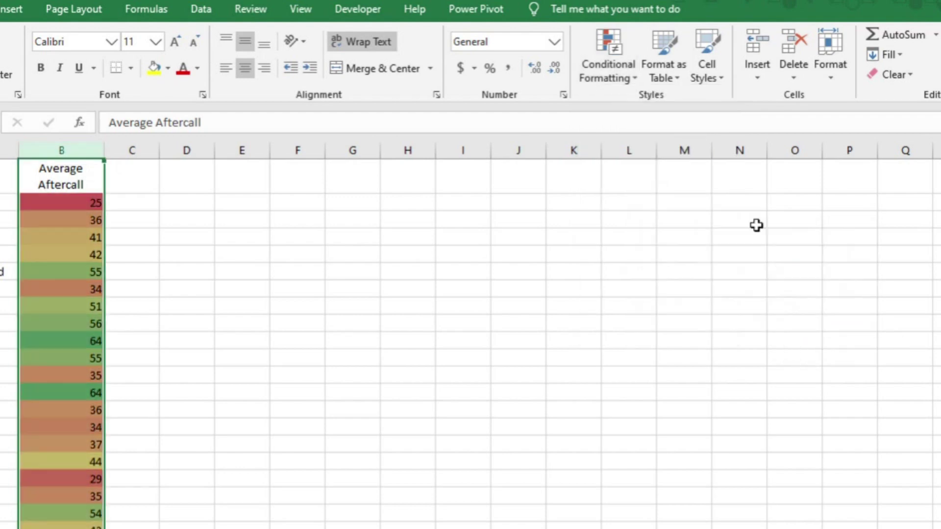
Step: Review and confirm column B's Graded Color Scale rule, then go to the Icon Formatting sheet
click(600, 78)
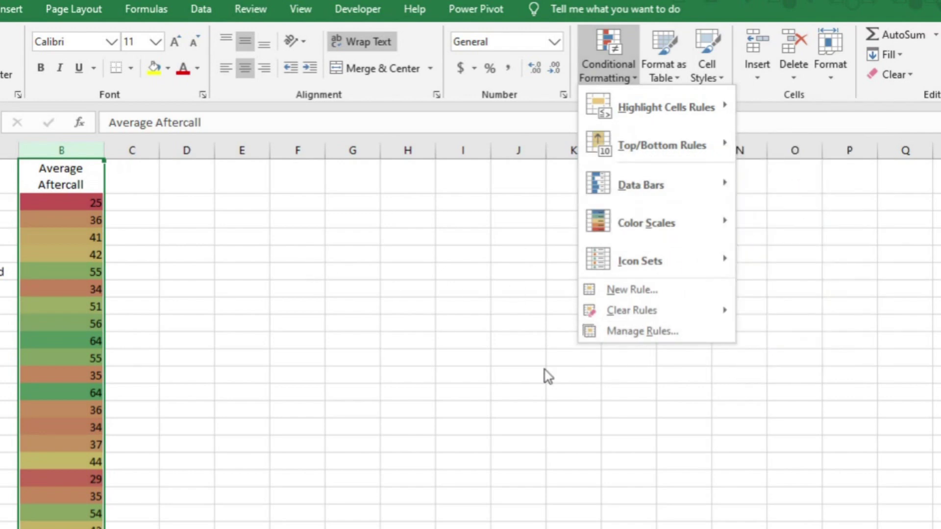
click(636, 331)
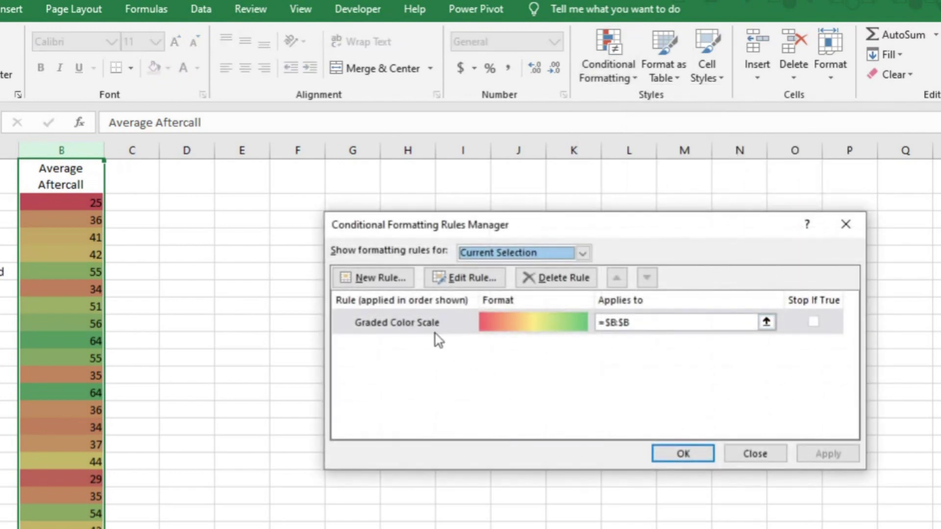
double_click(423, 325)
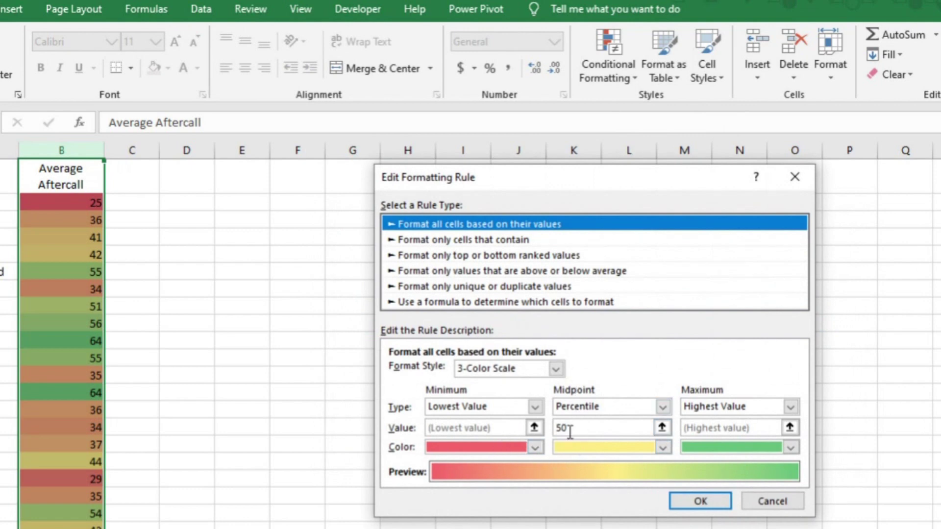
click(694, 499)
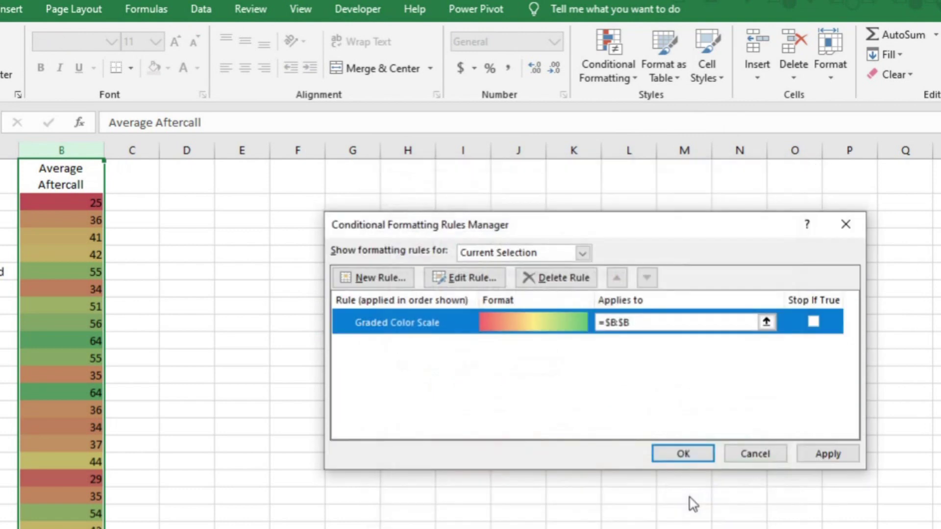
click(811, 450)
click(684, 456)
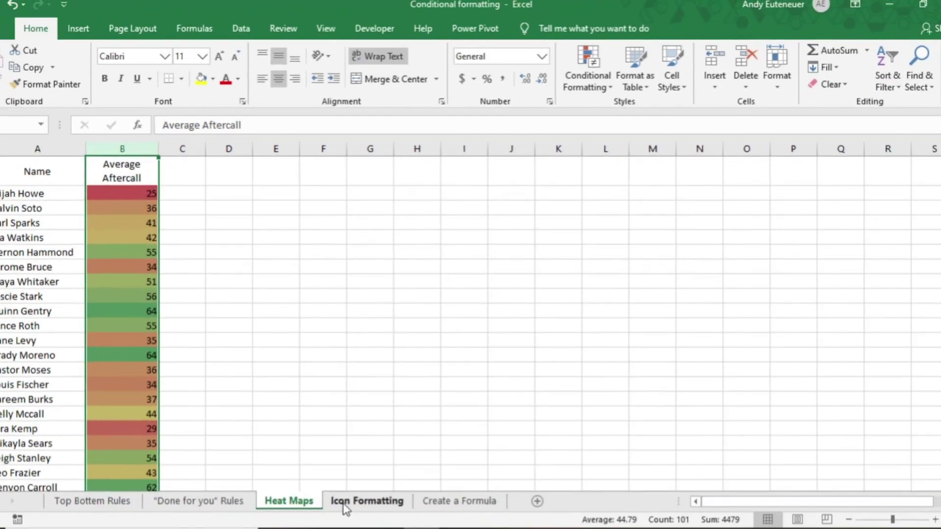
click(354, 478)
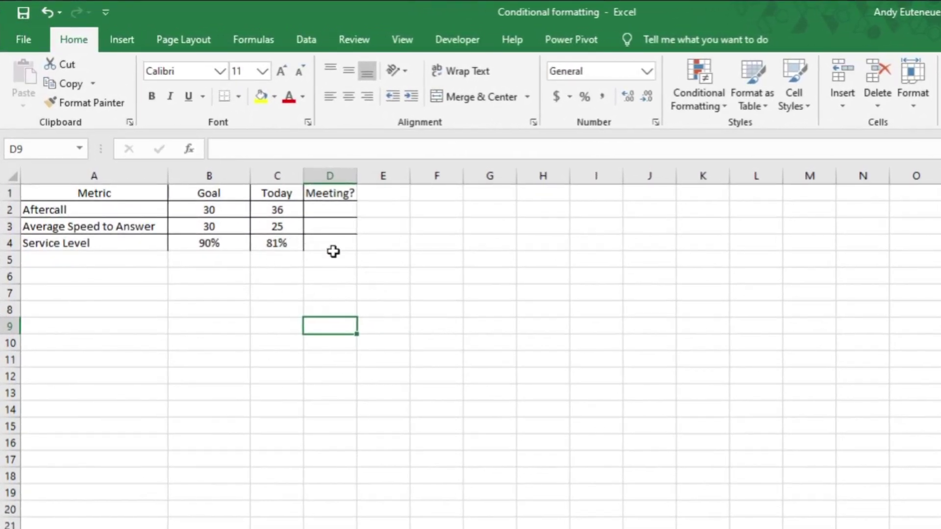
click(329, 241)
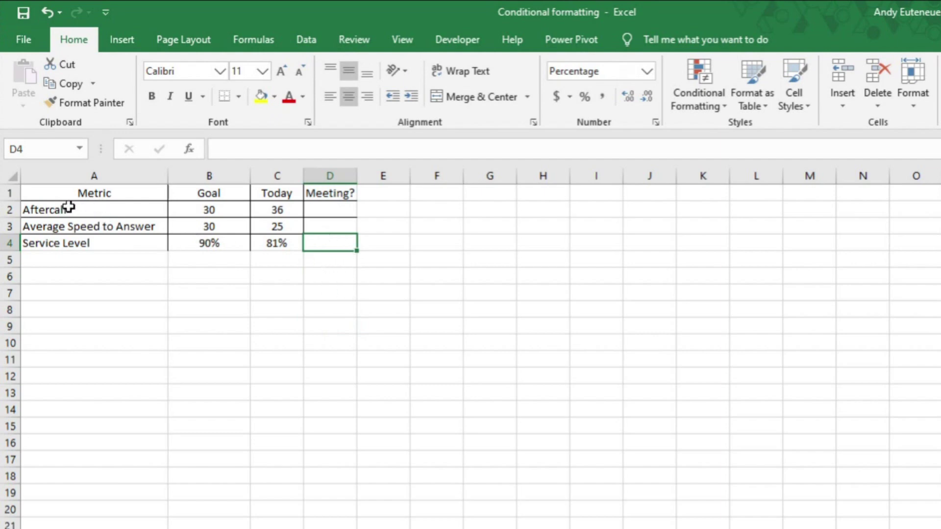
drag(68, 196, 319, 243)
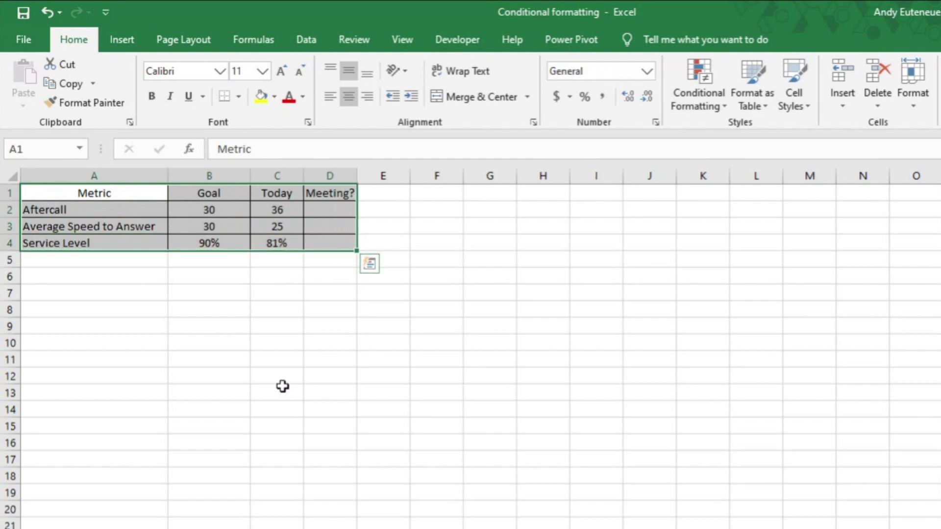
click(96, 208)
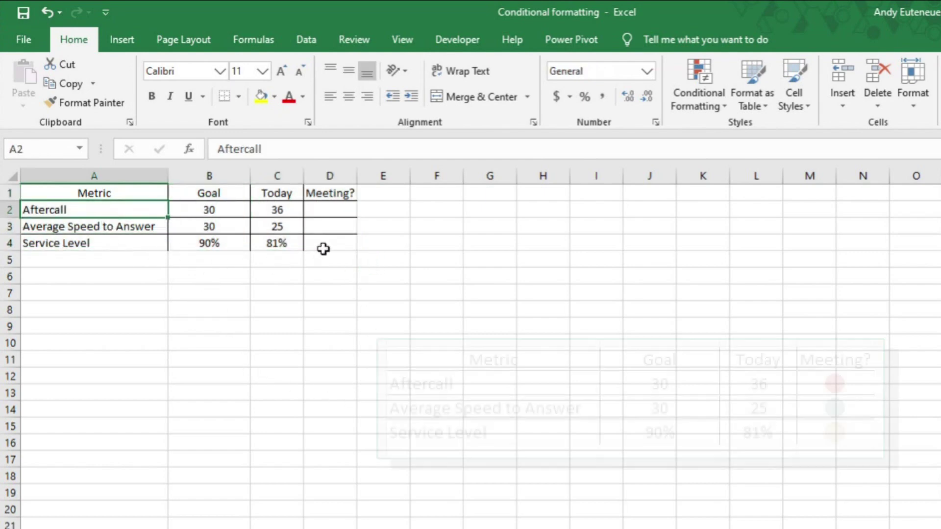
drag(336, 216, 331, 245)
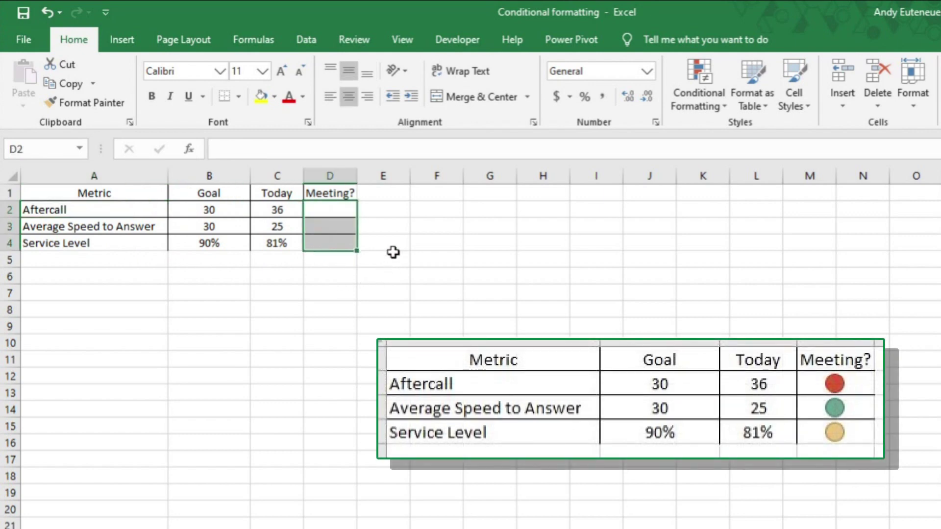
click(337, 210)
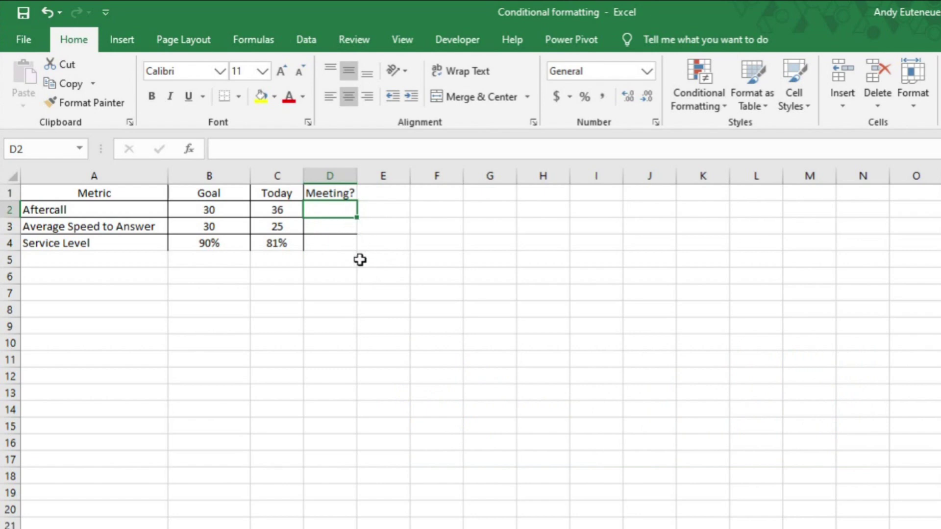
click(329, 246)
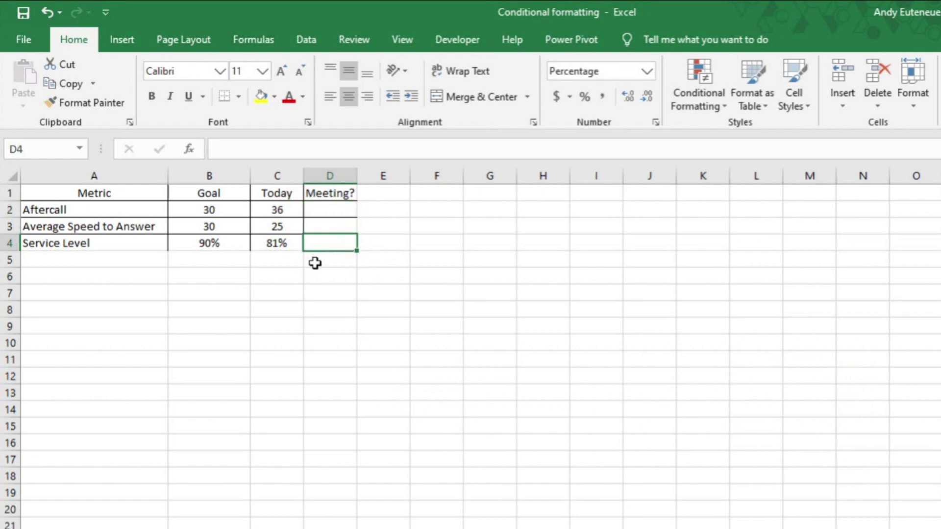
drag(326, 209, 325, 230)
Step: Enter =C4 in D4 and fill it up to D2, showing 36, 25 and 81%
click(323, 241)
text(=)
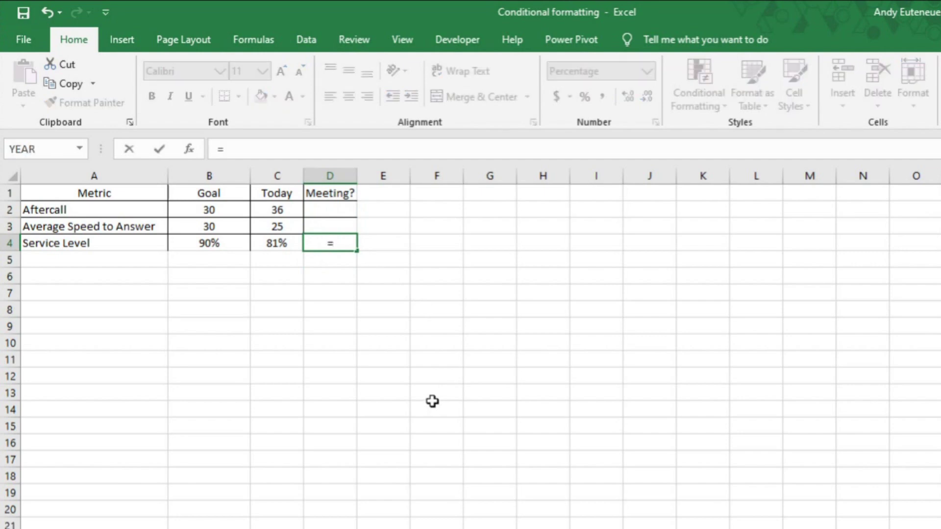
click(273, 245)
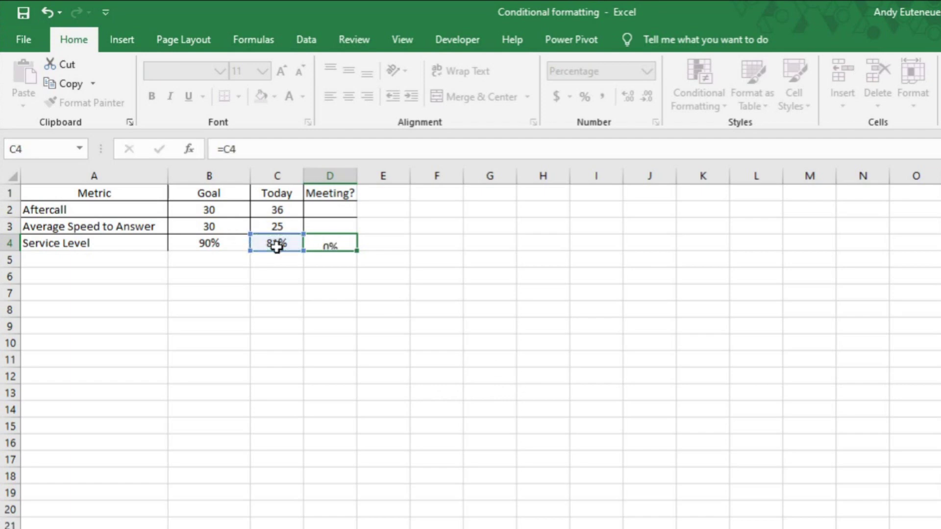
key(Return)
click(332, 241)
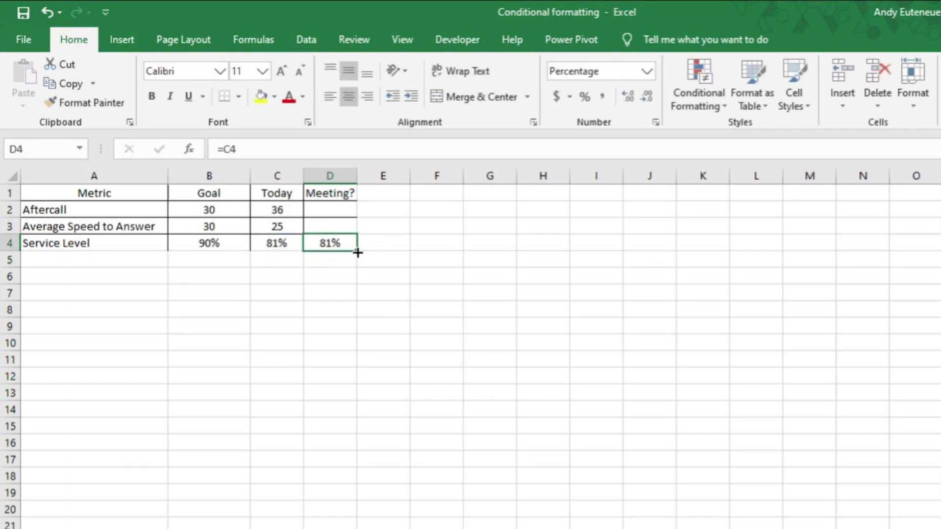
drag(357, 252, 321, 244)
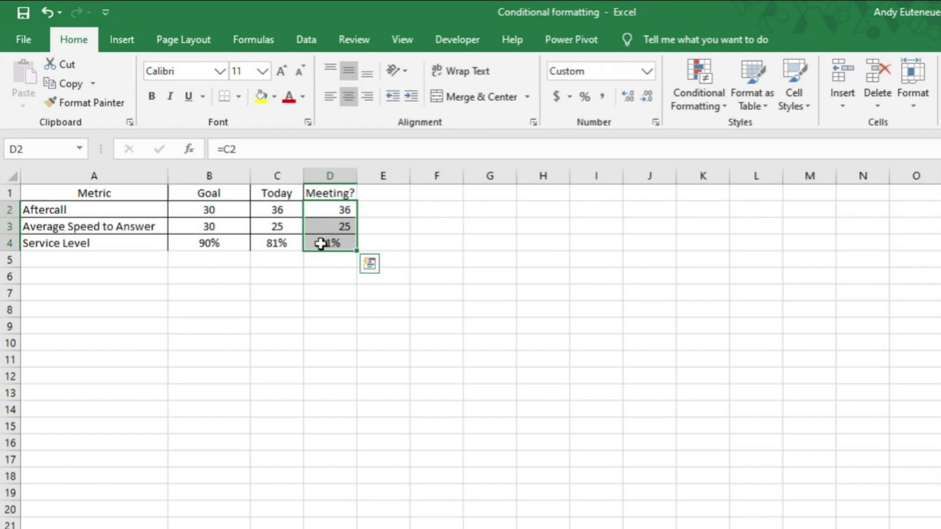
click(332, 242)
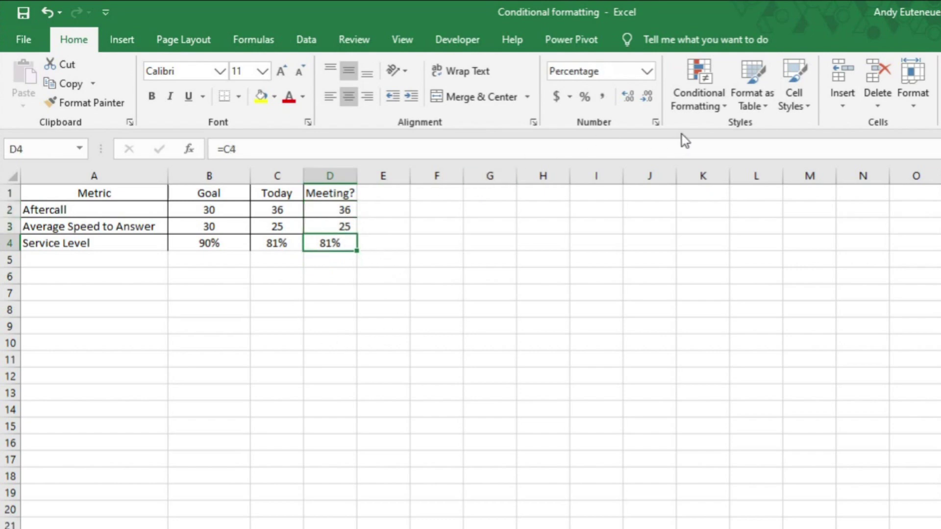
click(695, 104)
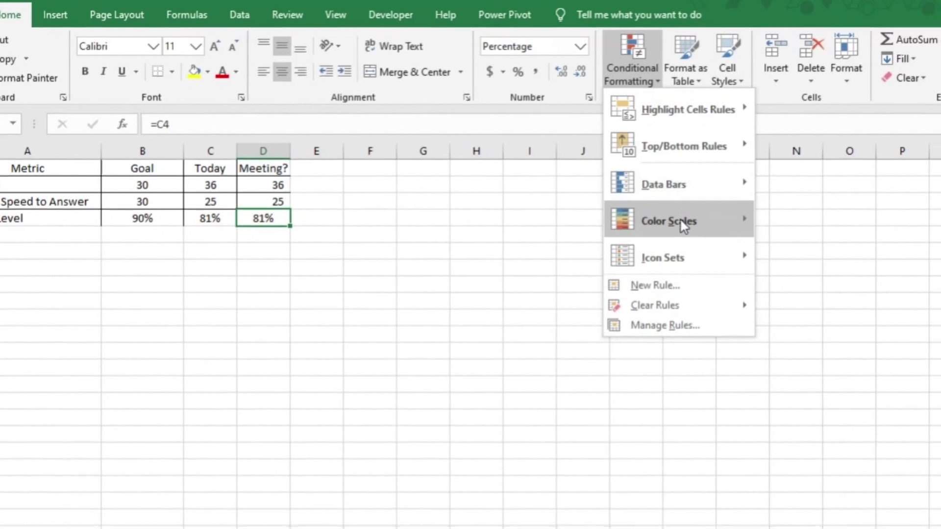
Step: Apply the 3 Traffic Lights icon set to D4 and open the rule for editing
mouse_move(696, 272)
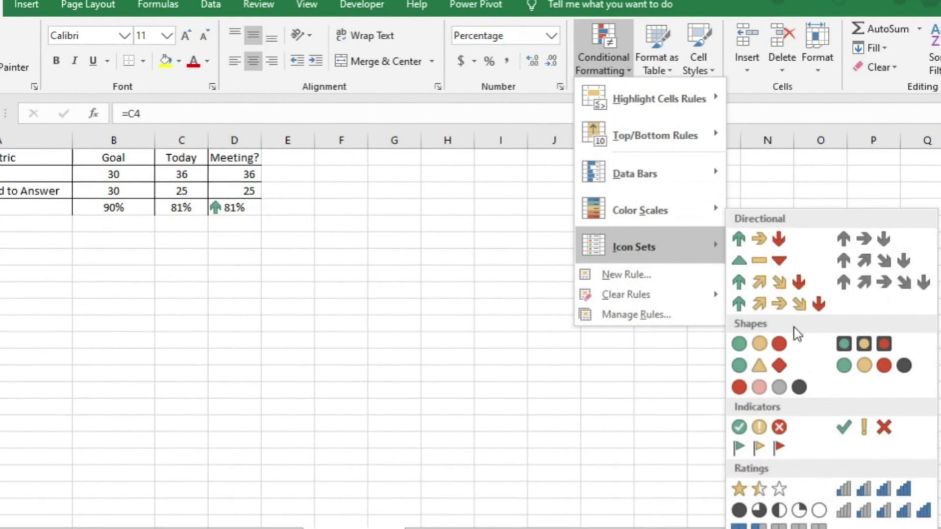
click(775, 344)
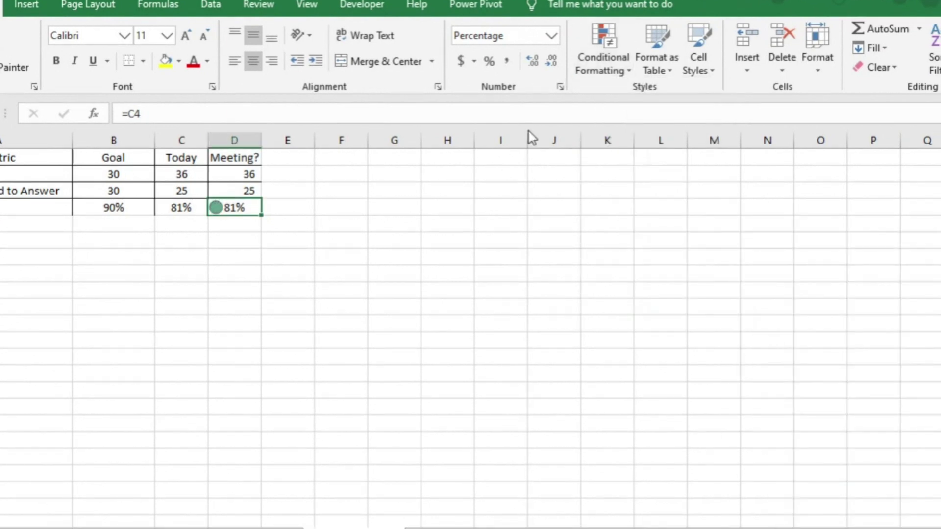
click(589, 52)
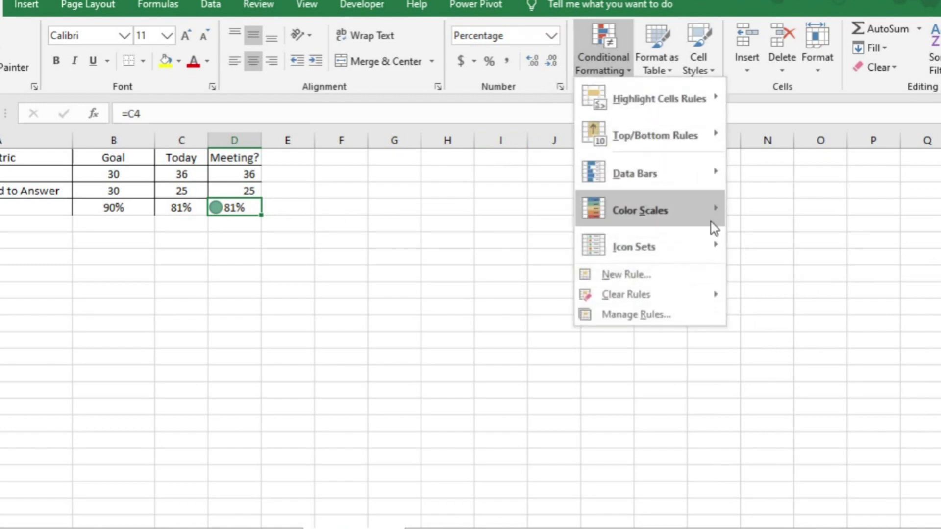
click(653, 318)
double_click(372, 301)
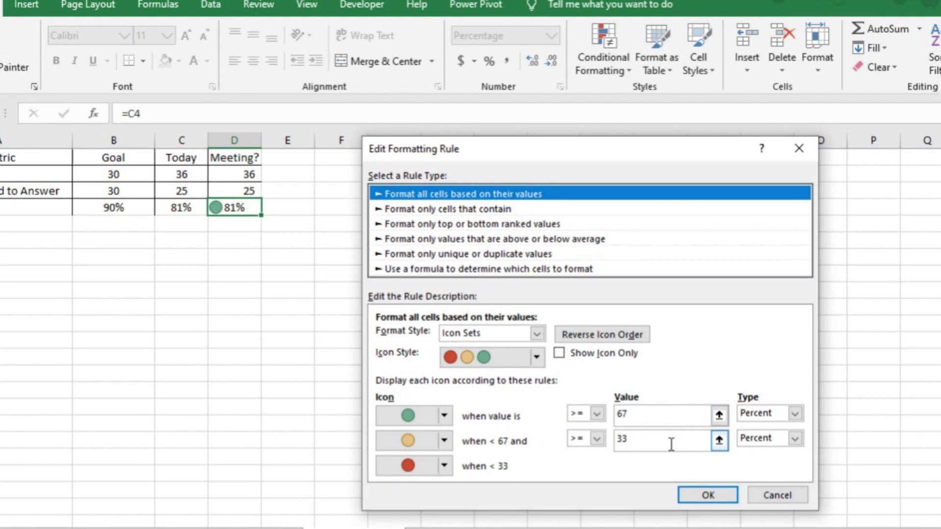
Step: Set the icon thresholds to Number 0.9 and 0.8 and tick Show Icon Only
click(794, 415)
click(761, 426)
click(795, 439)
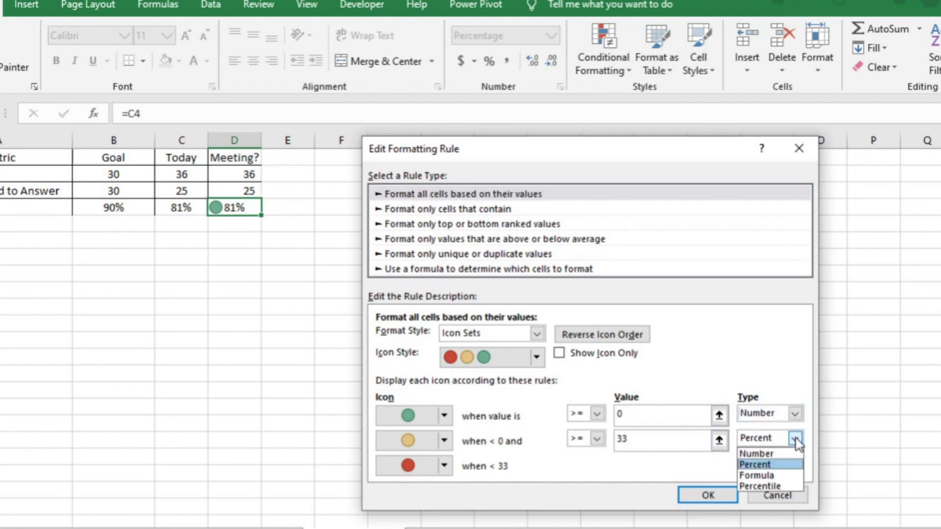
click(765, 455)
double_click(619, 414)
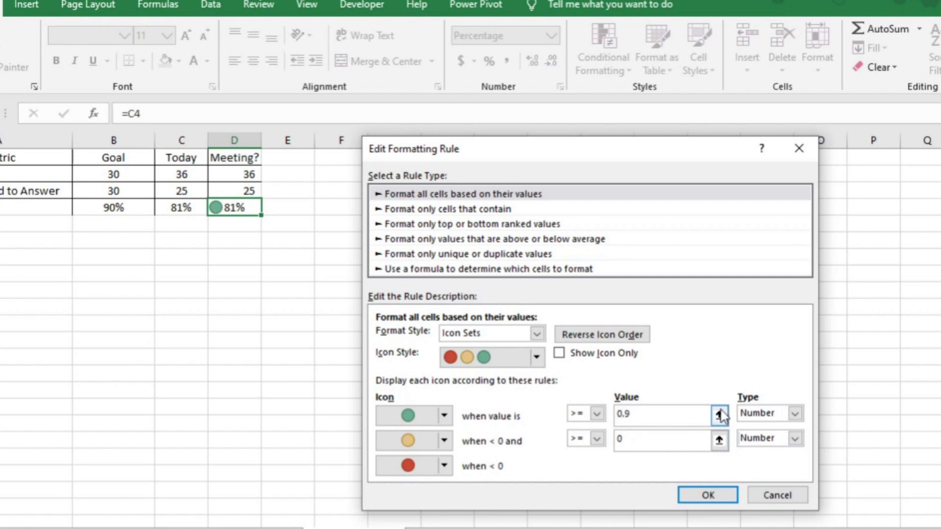
click(635, 439)
click(694, 409)
click(669, 411)
click(559, 354)
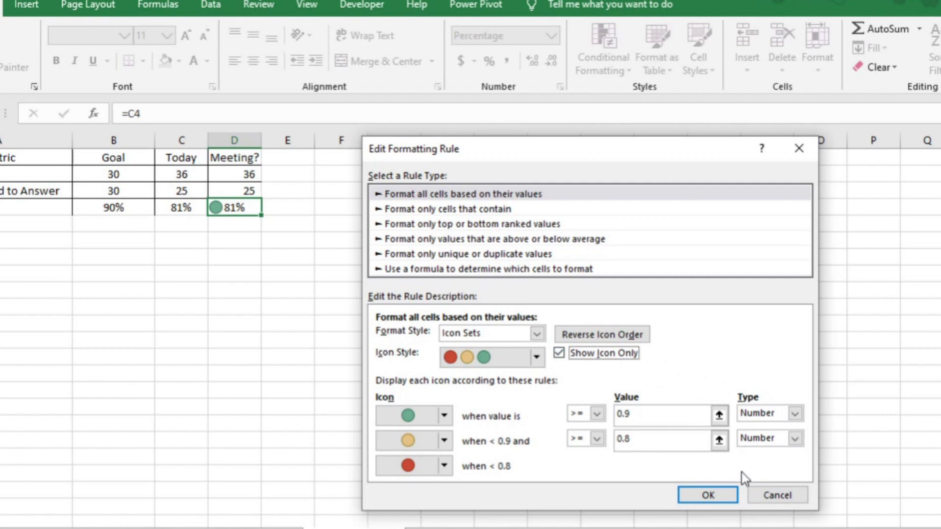
Step: Confirm and apply the edited traffic-light rule in the Rules Manager
click(708, 495)
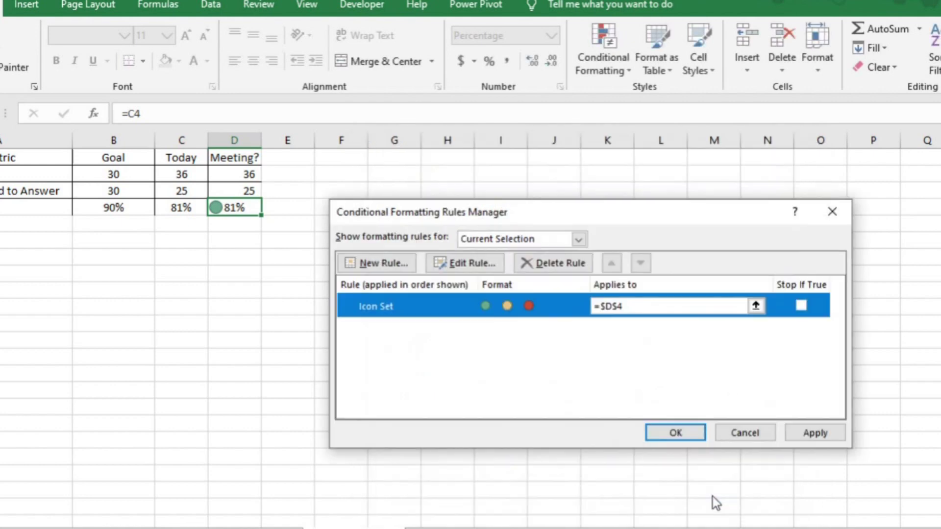
click(808, 433)
click(670, 433)
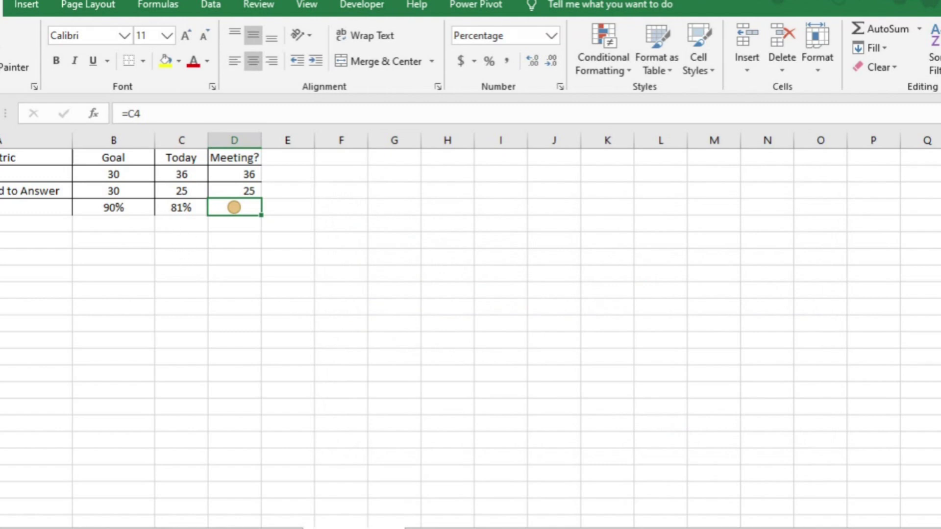
Step: Test the icon by entering 70, 89, then 91 in C4, leaving it green
click(169, 210)
text(70)
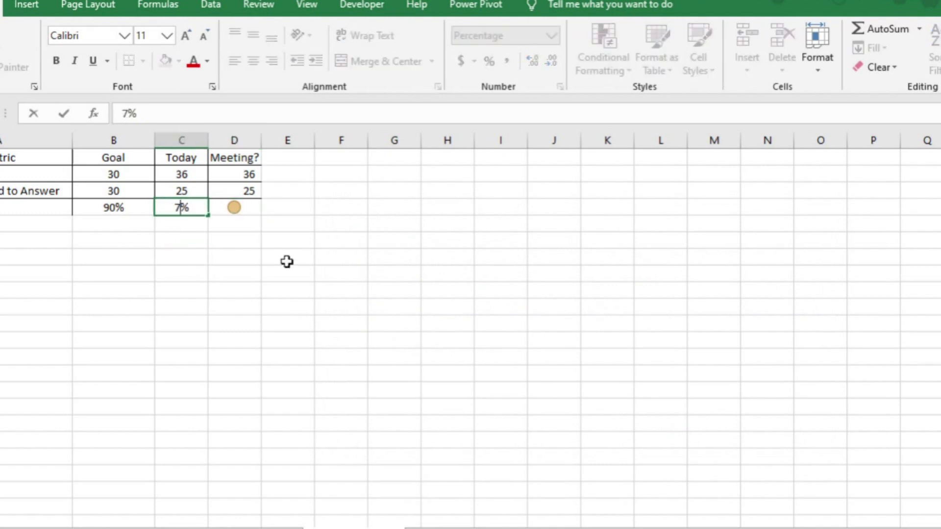
key(Return)
key(Up)
text(89)
key(Return)
key(Up)
text(91)
key(Return)
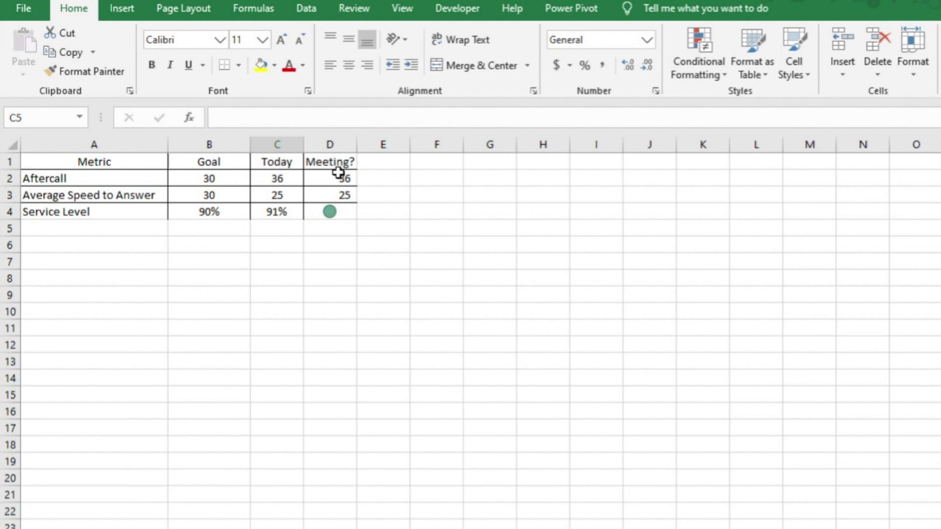
Step: Select the Meeting? results in D2:D3
click(324, 178)
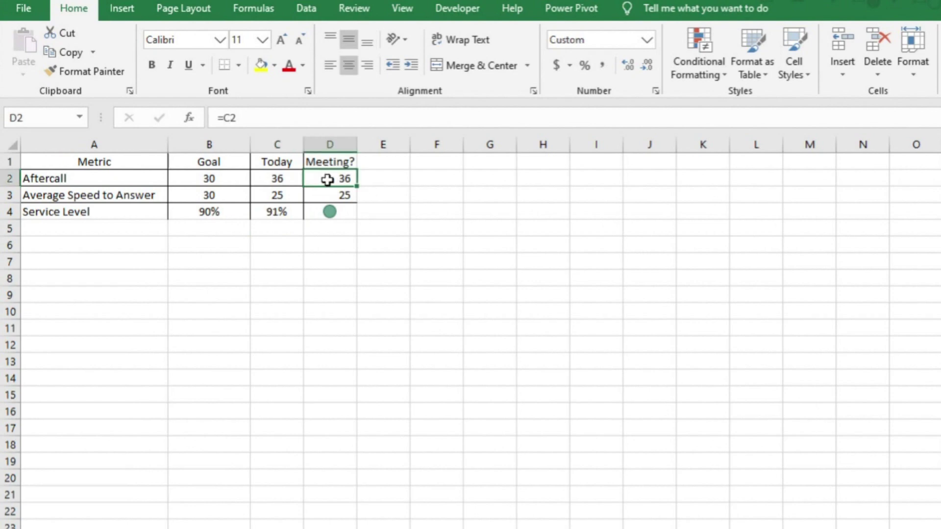
drag(325, 177, 328, 195)
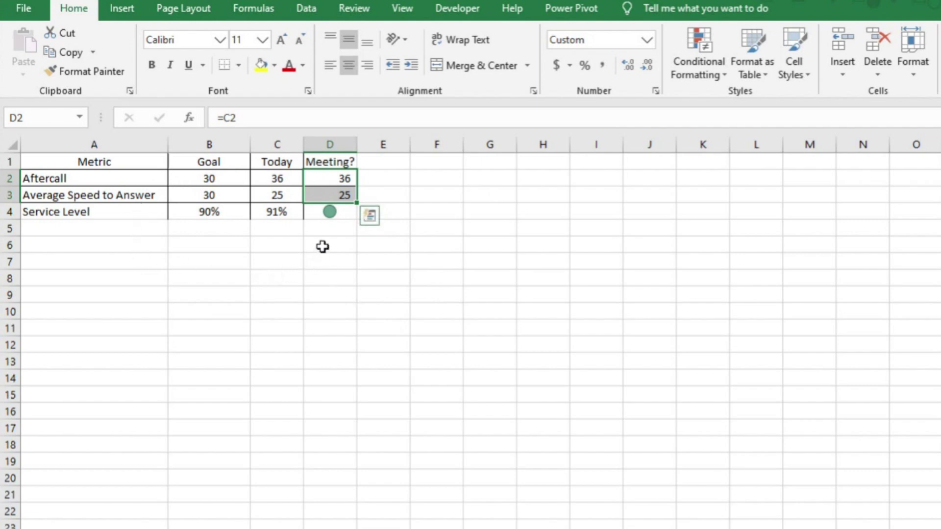
click(352, 282)
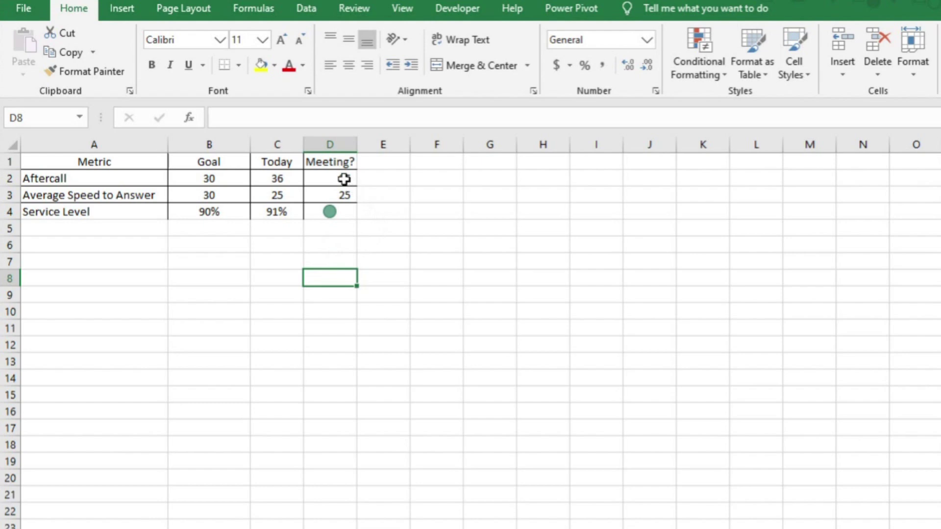
drag(344, 178, 337, 190)
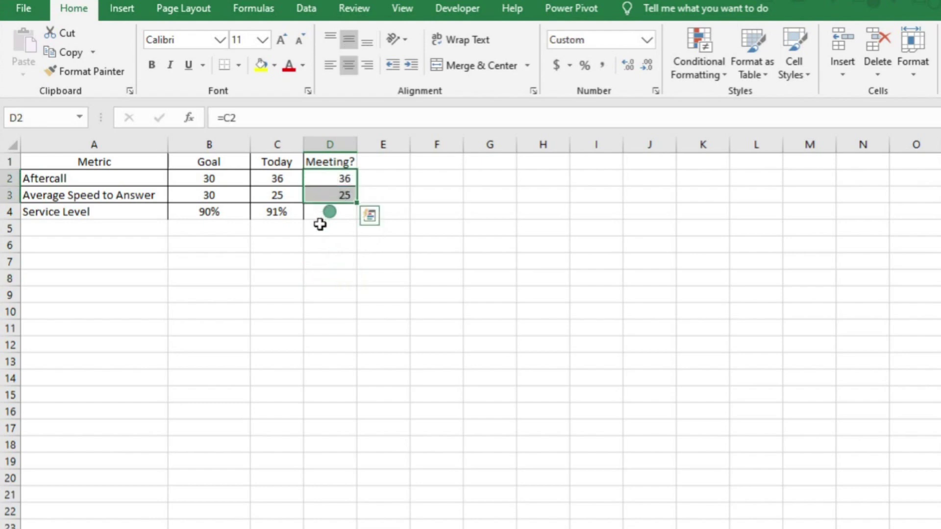
Step: Apply the 3 Traffic Lights icon set to the Meeting? cells D2:D3
click(697, 61)
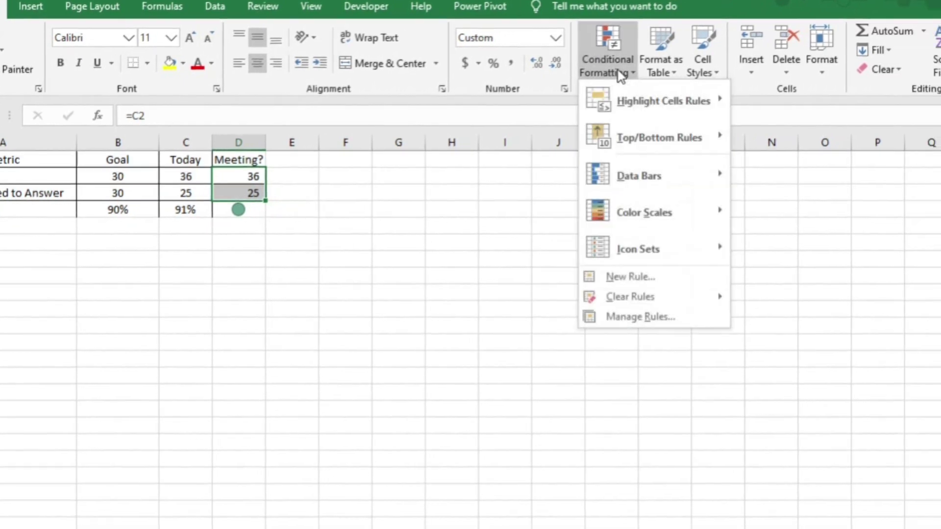
mouse_move(647, 250)
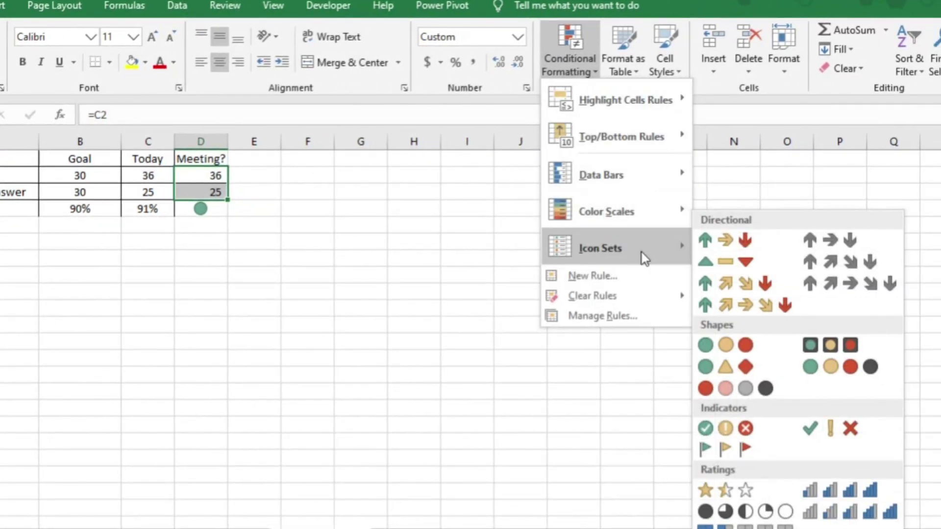
click(746, 353)
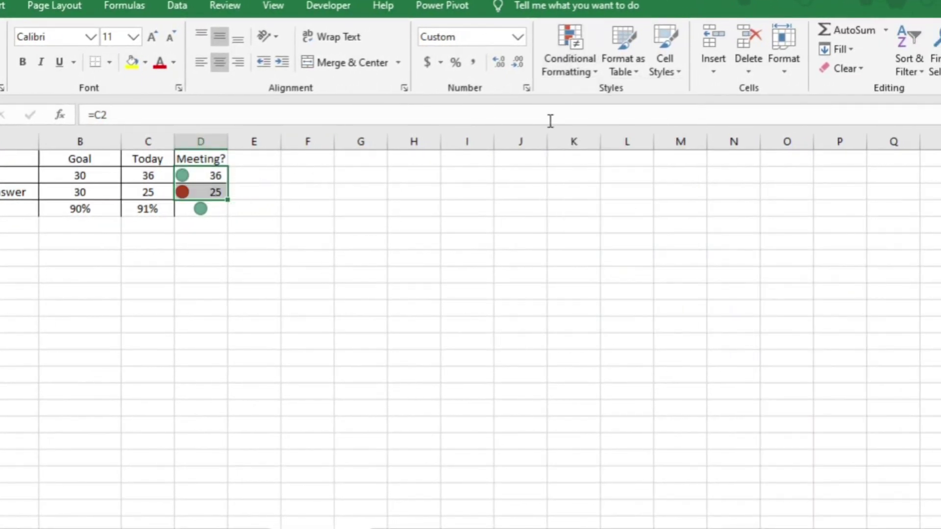
Step: Edit the icon rule: reverse icon order, Number thresholds 35 and 31, show icon only
click(563, 78)
click(585, 321)
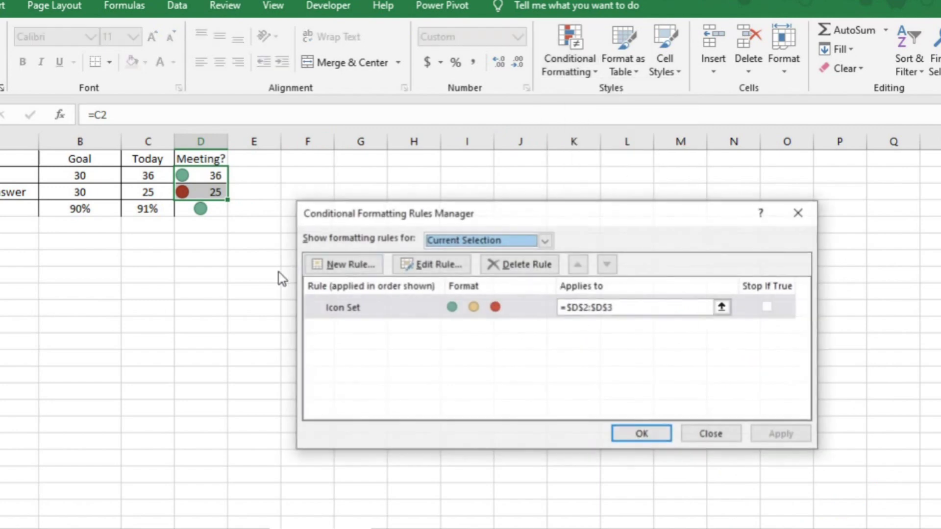
double_click(363, 309)
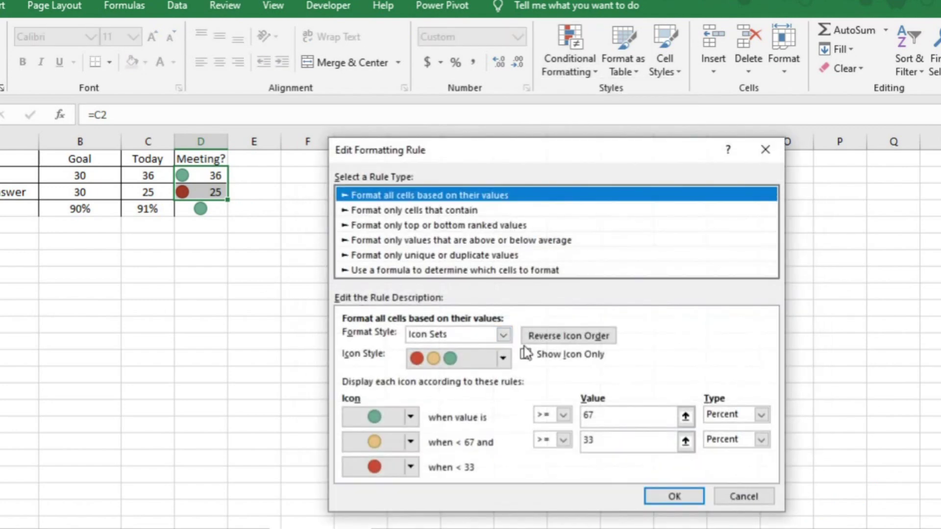
click(540, 340)
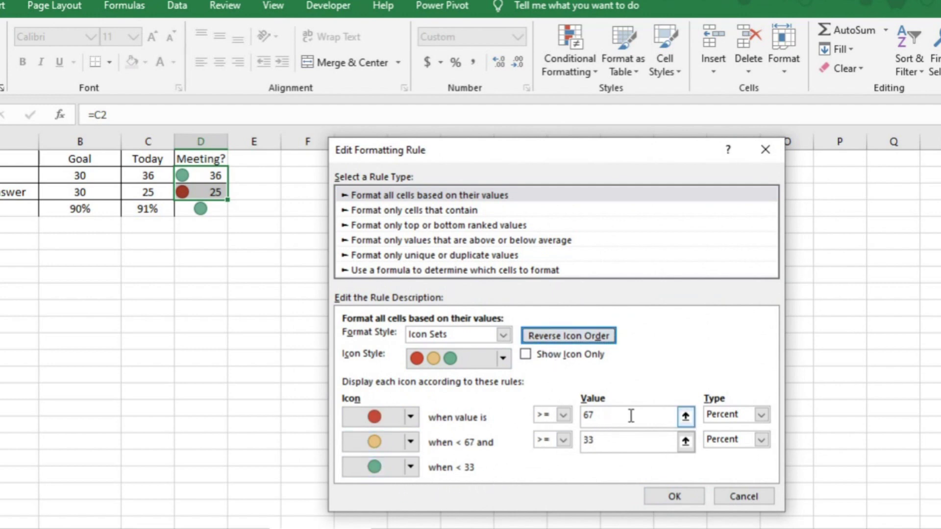
click(761, 414)
click(728, 432)
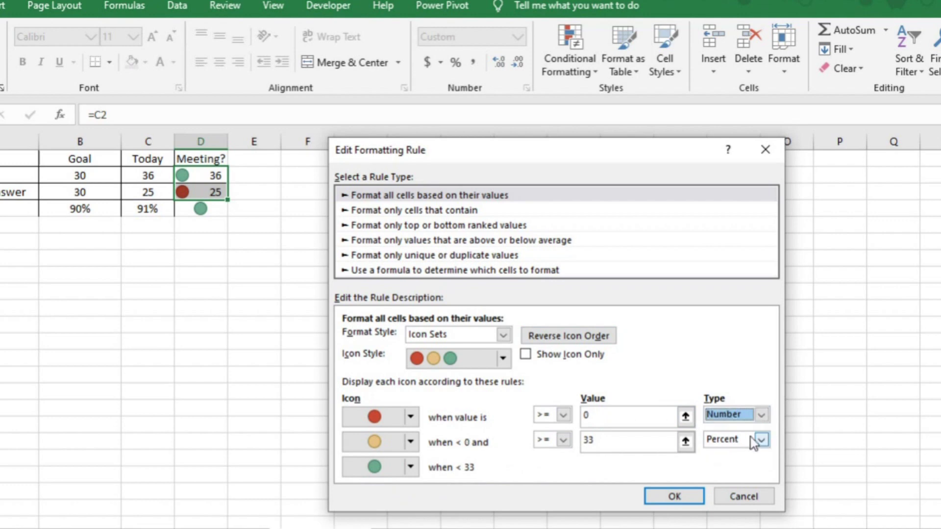
click(761, 439)
click(725, 452)
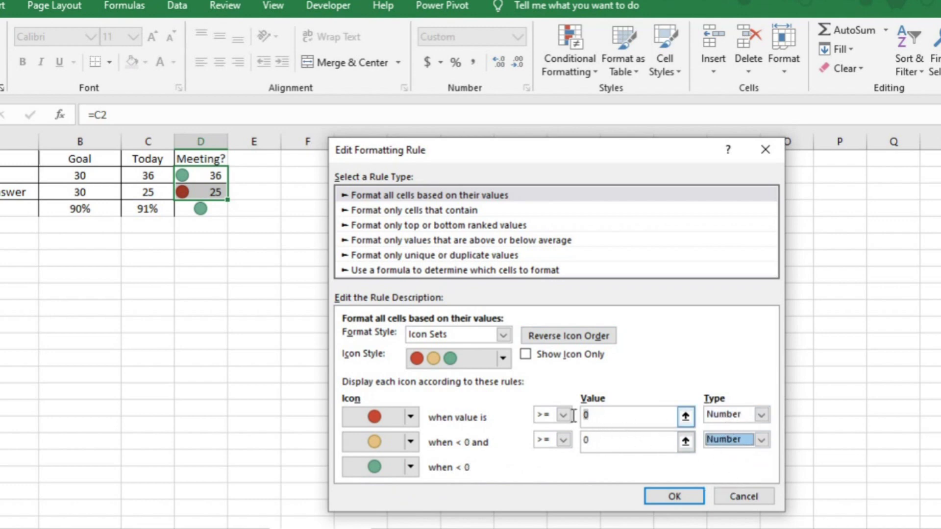
click(648, 420)
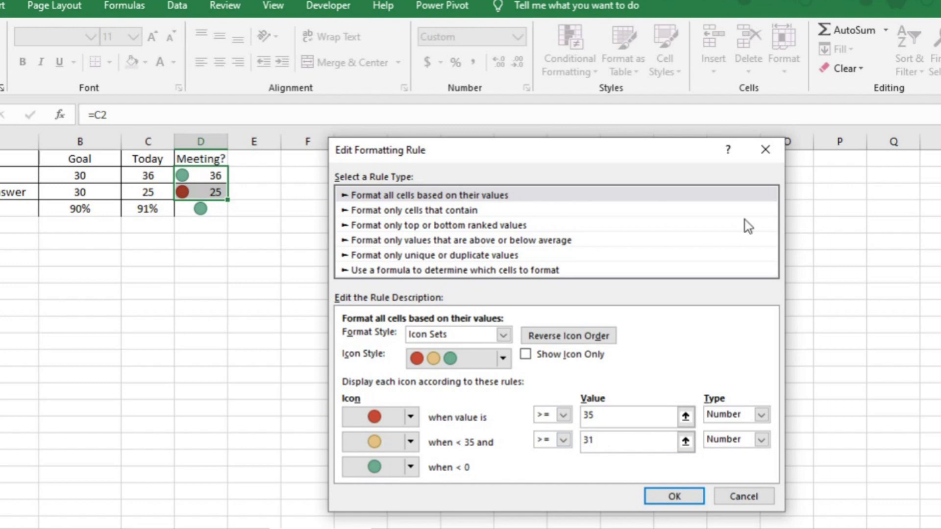
click(618, 412)
click(545, 359)
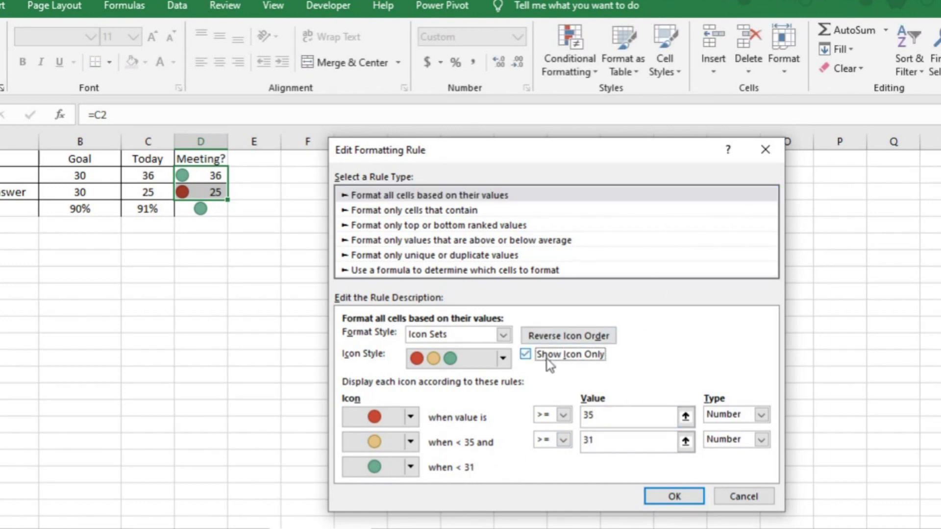
click(688, 492)
click(779, 435)
Step: Change the Today value in C2 to 31, then to 29
click(660, 439)
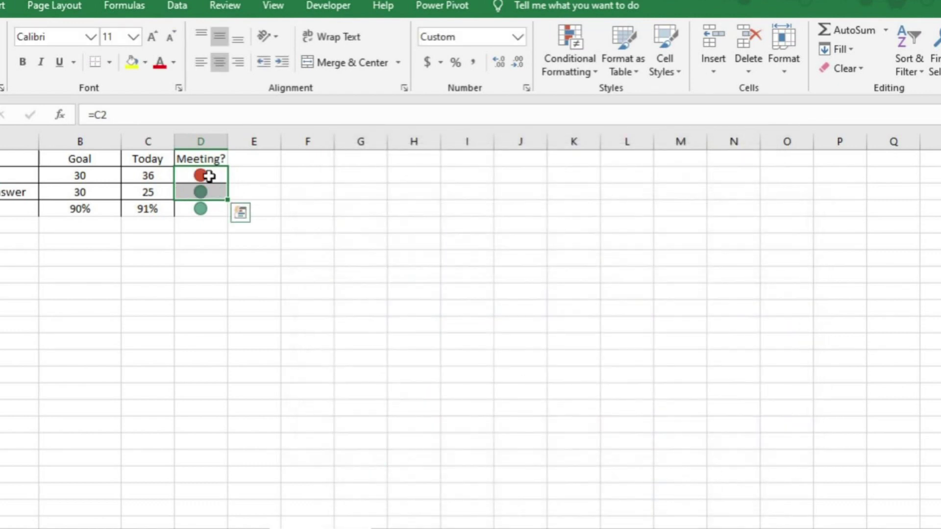
click(149, 173)
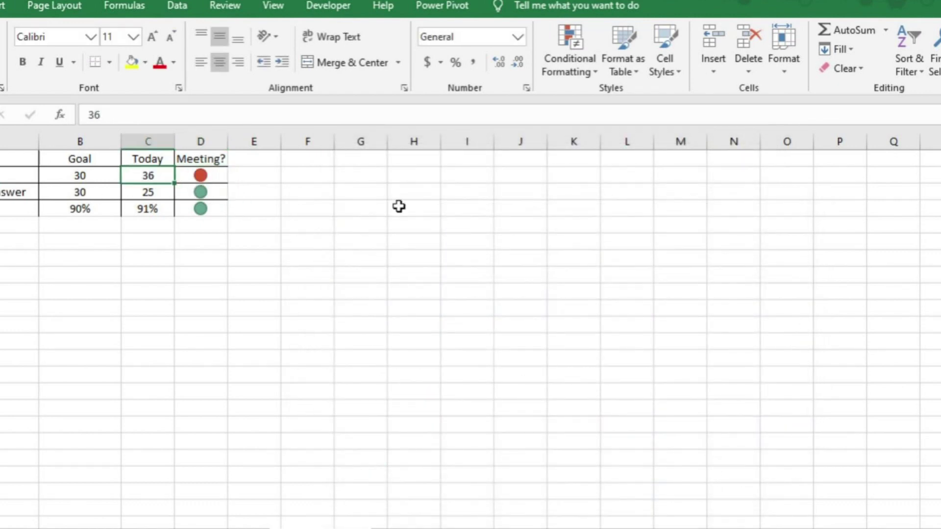
text(31)
key(ctrl+Return)
text(29)
key(Return)
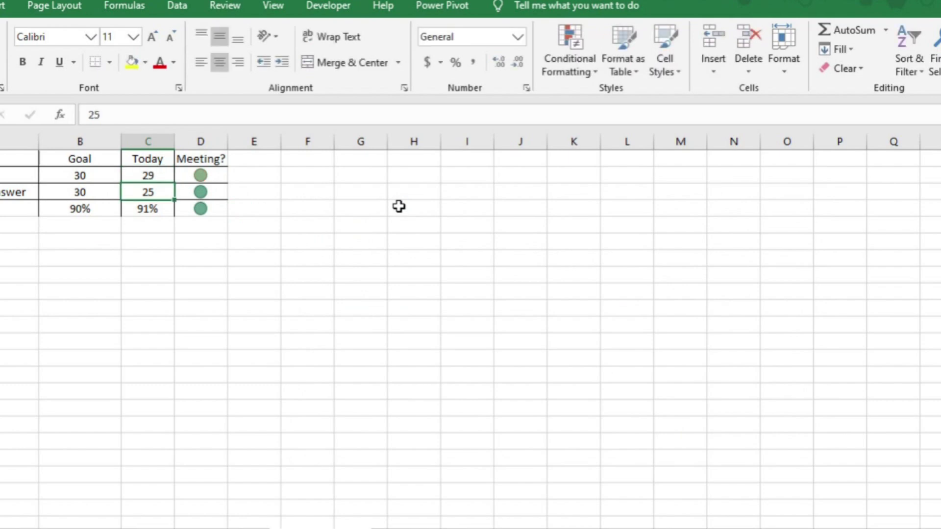
Step: Open the Conditional Formatting menu, then go to the Create a Formula sheet
click(583, 64)
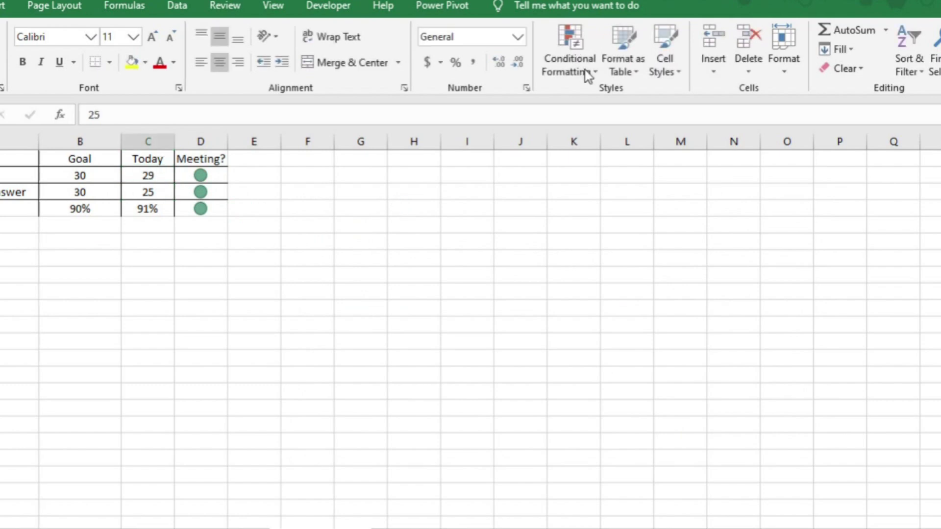
click(587, 68)
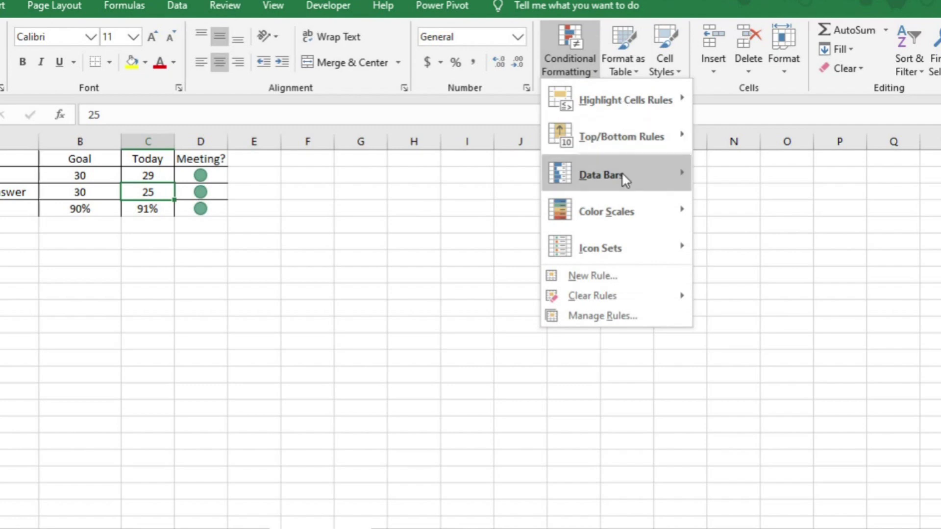
mouse_move(647, 174)
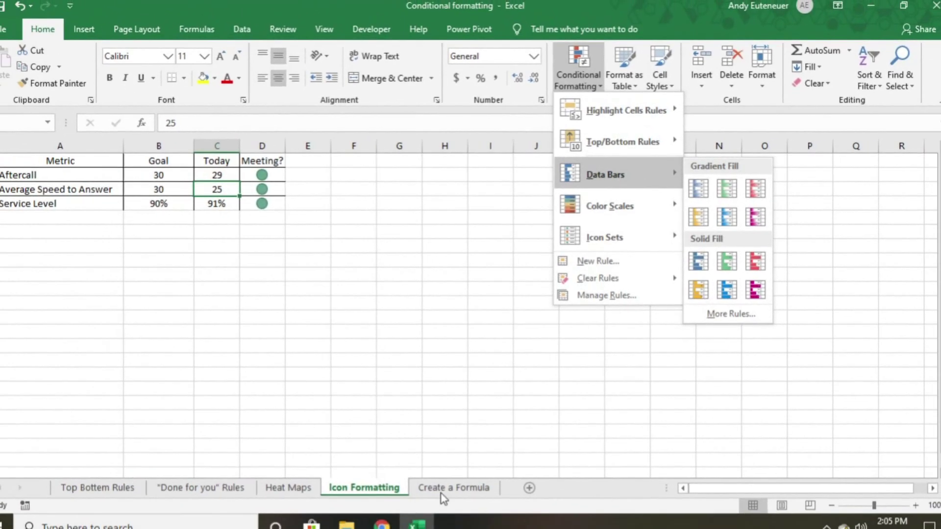
click(441, 491)
Step: Go to the Create a Formula sheet and comment 'Really useful video!' on the COUNTIF video
click(438, 490)
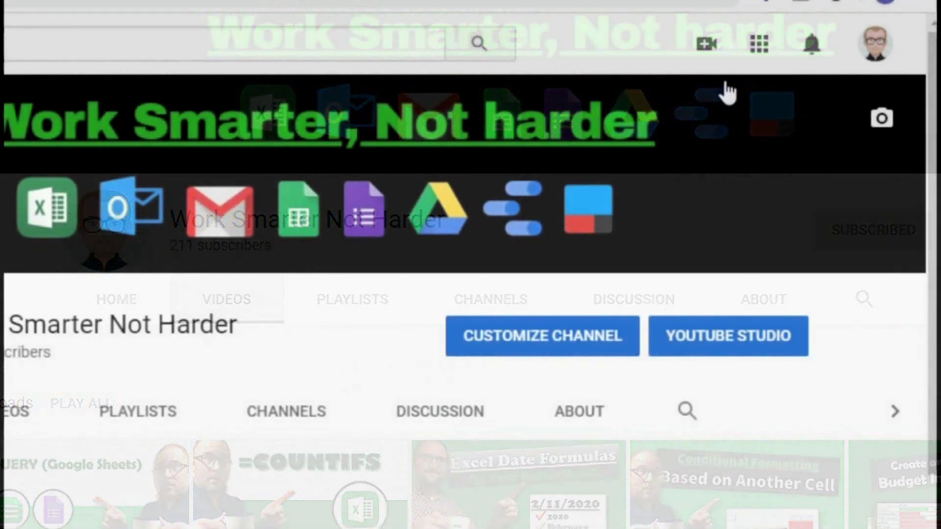
click(707, 45)
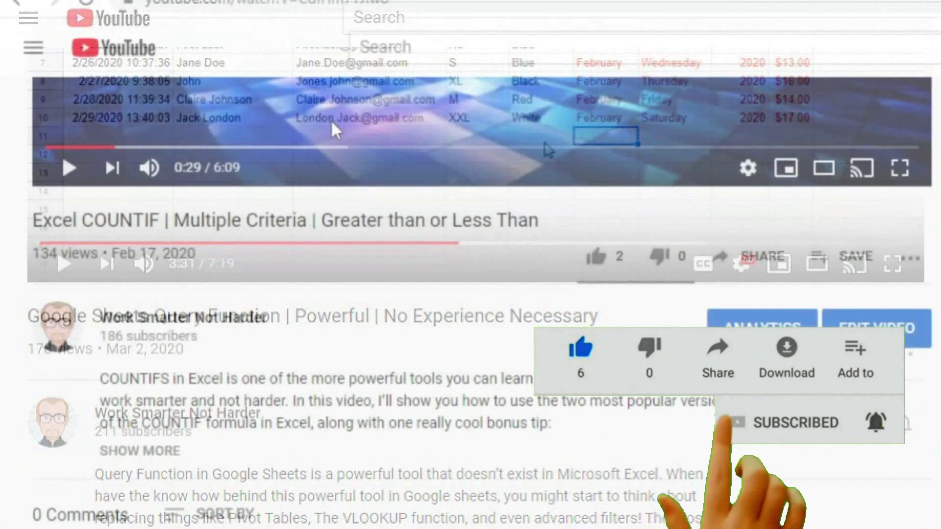
click(132, 460)
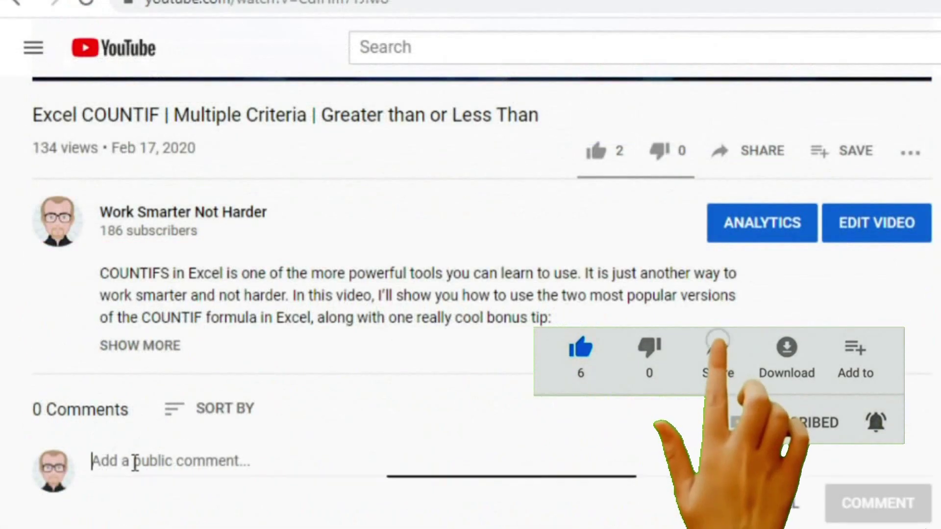
text(Really useful video!)
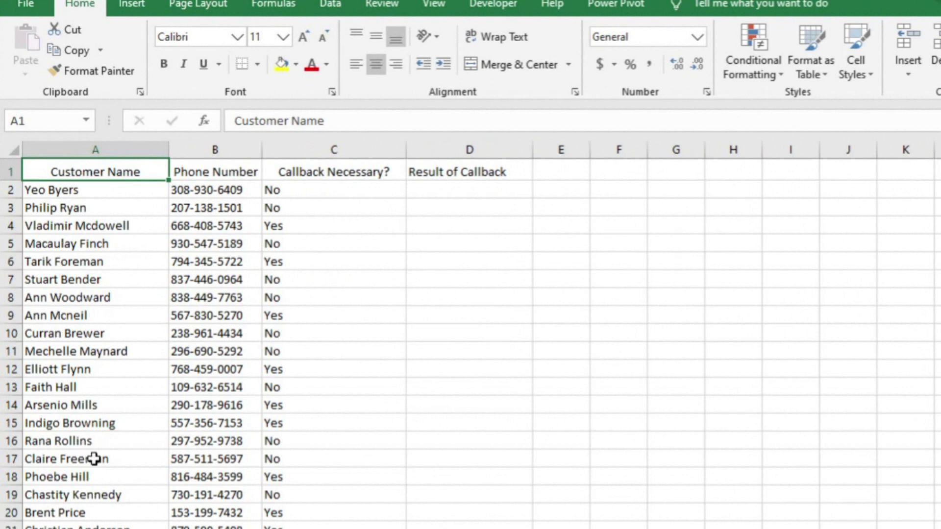
drag(98, 172, 98, 387)
drag(228, 174, 228, 387)
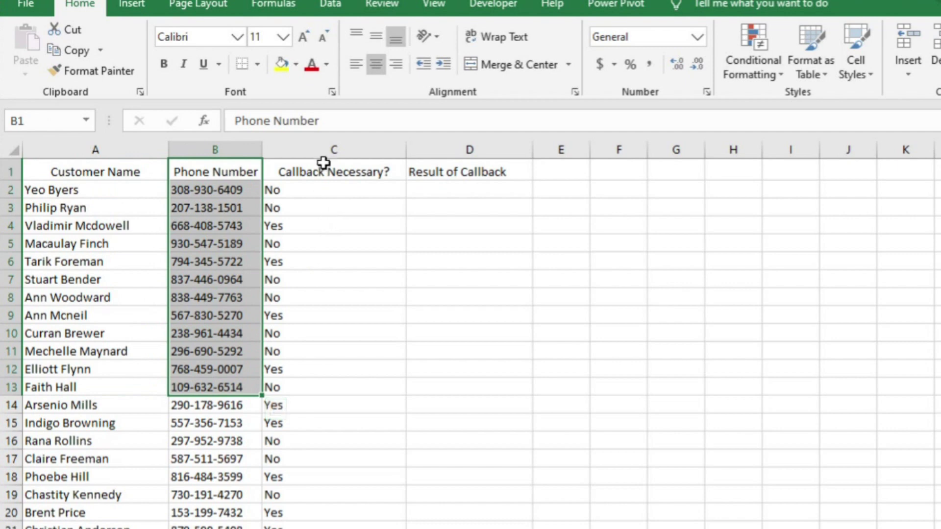
drag(321, 161, 333, 387)
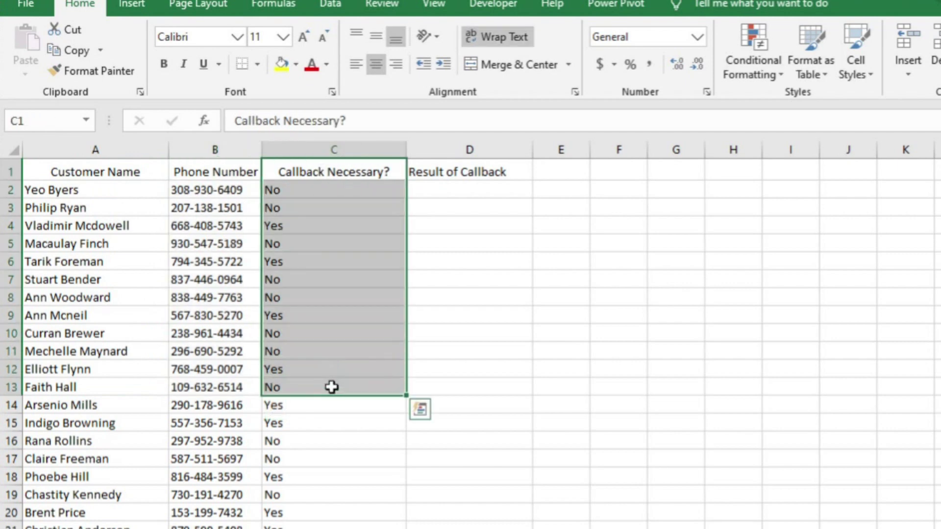
click(439, 222)
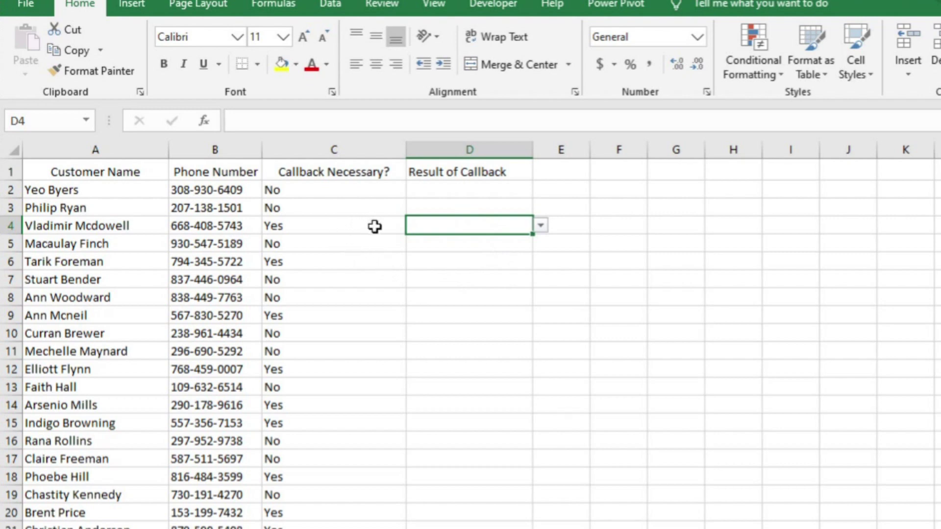
click(159, 227)
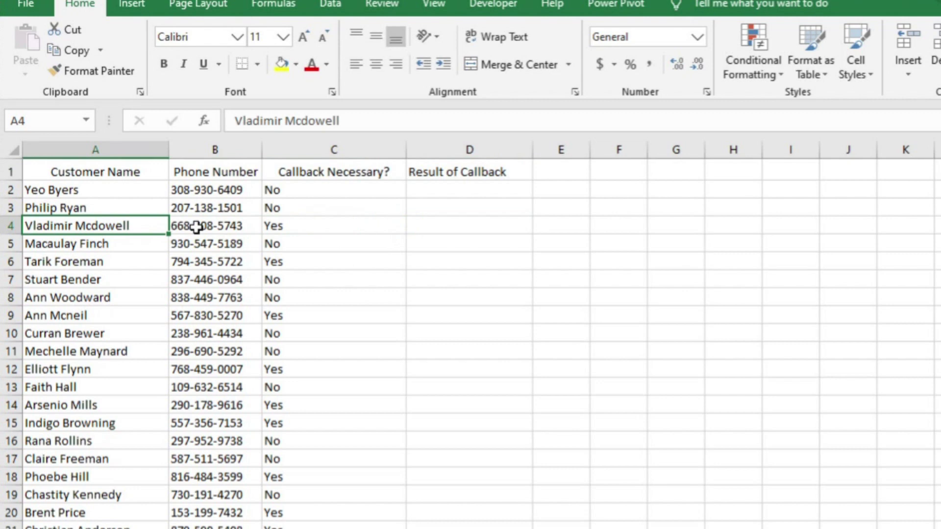
click(452, 227)
click(540, 229)
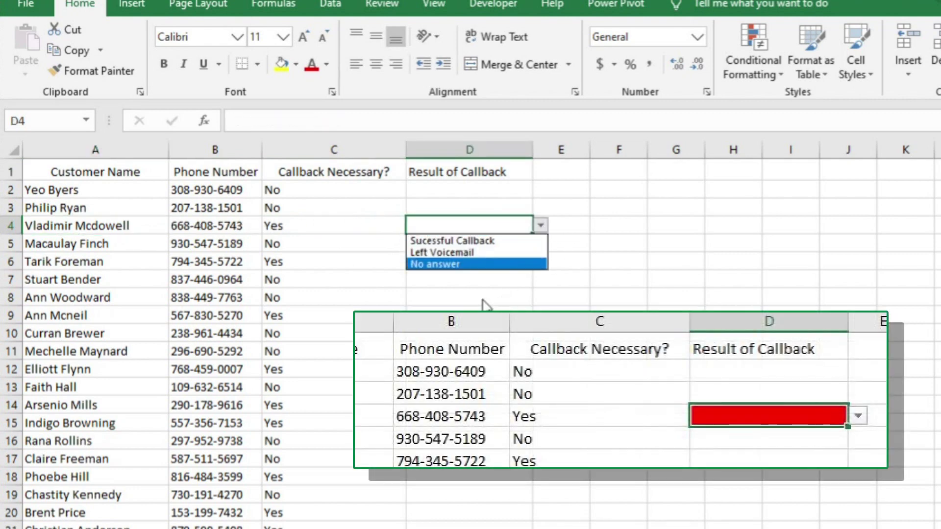
key(Escape)
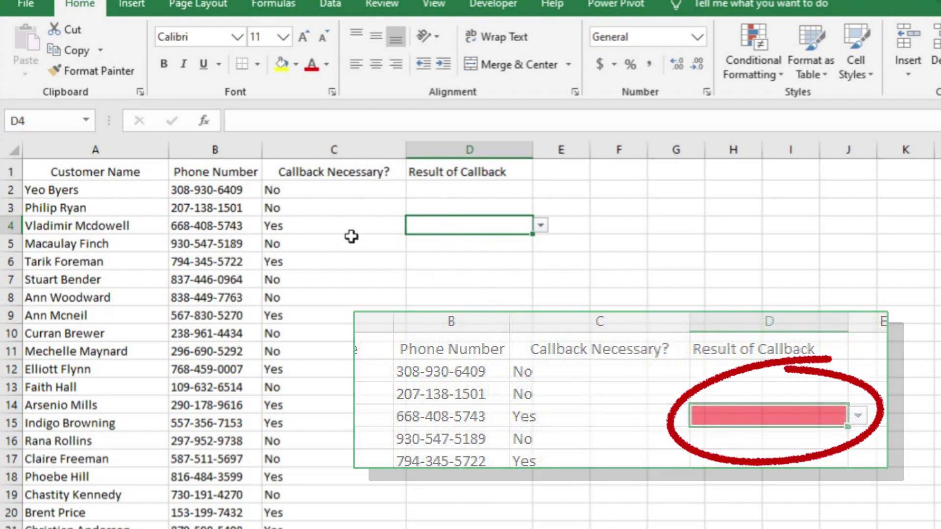
click(442, 192)
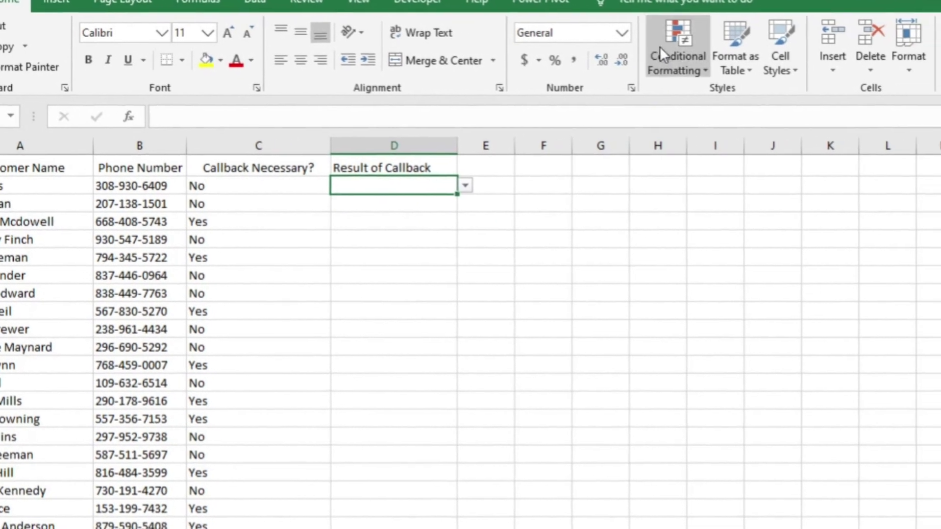
Step: Start a new formula-based rule for D2 with the condition =C2="Yes"
click(725, 54)
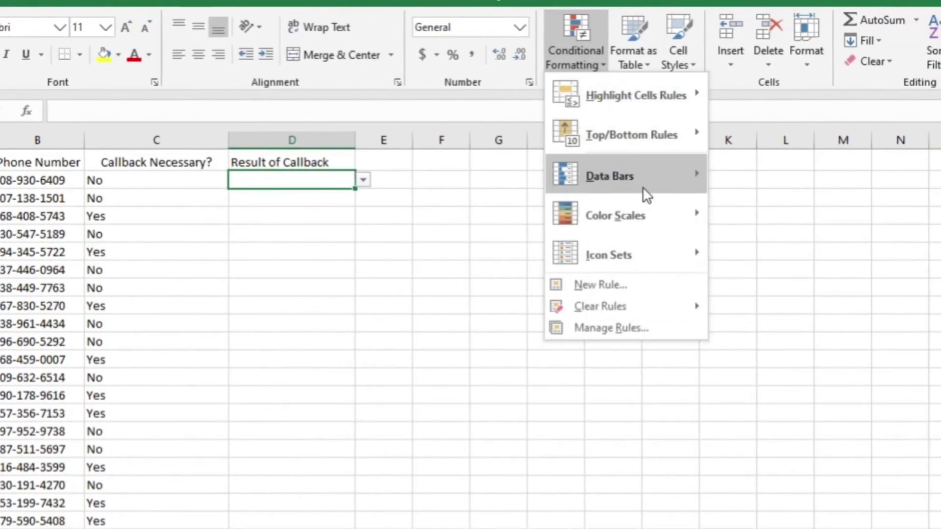
click(598, 284)
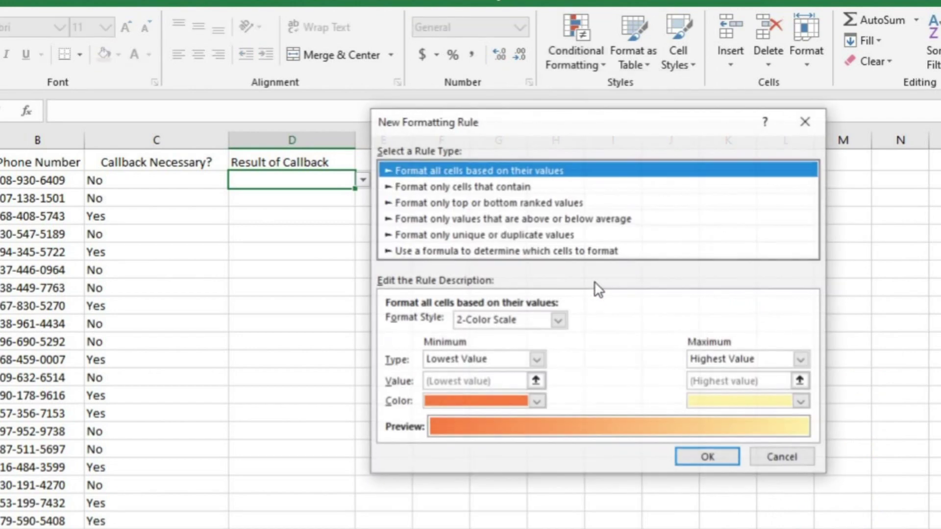
click(462, 250)
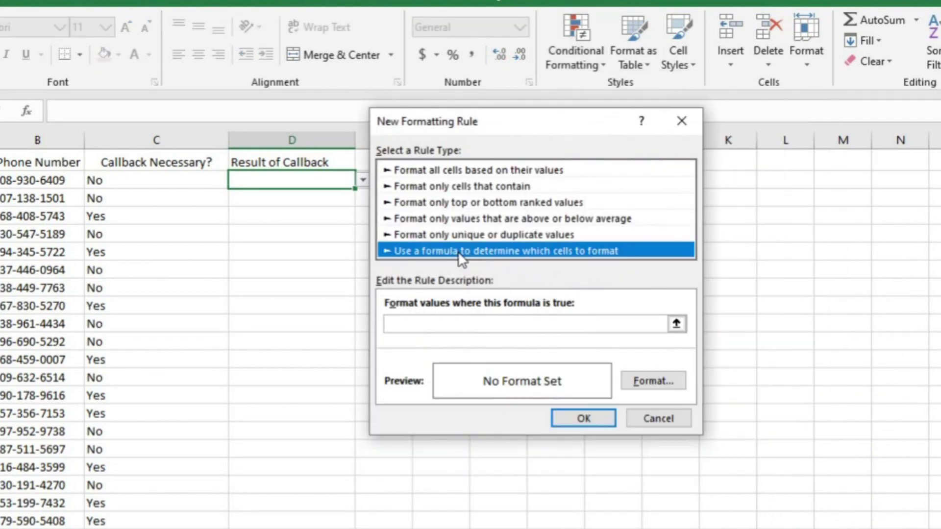
drag(452, 130, 489, 136)
click(453, 330)
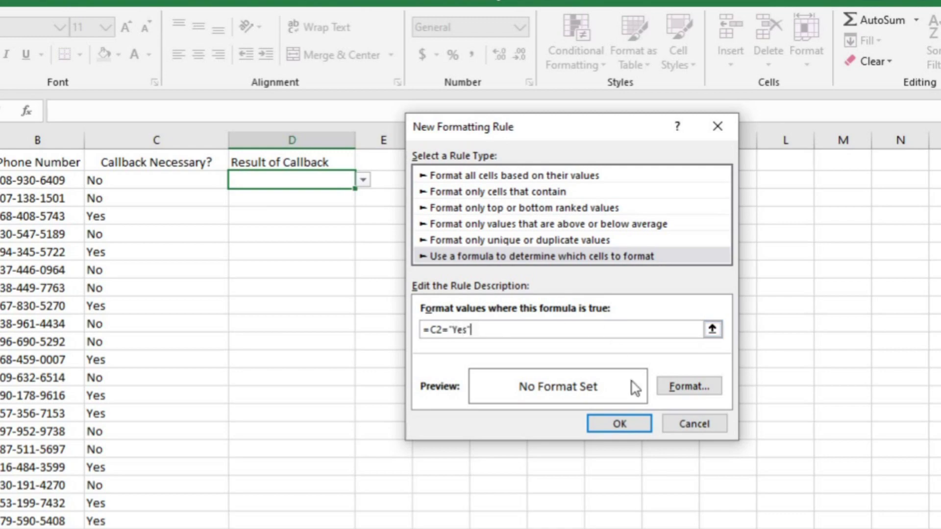
Step: Format matching cells with red fill and white font, and save the rule
click(682, 386)
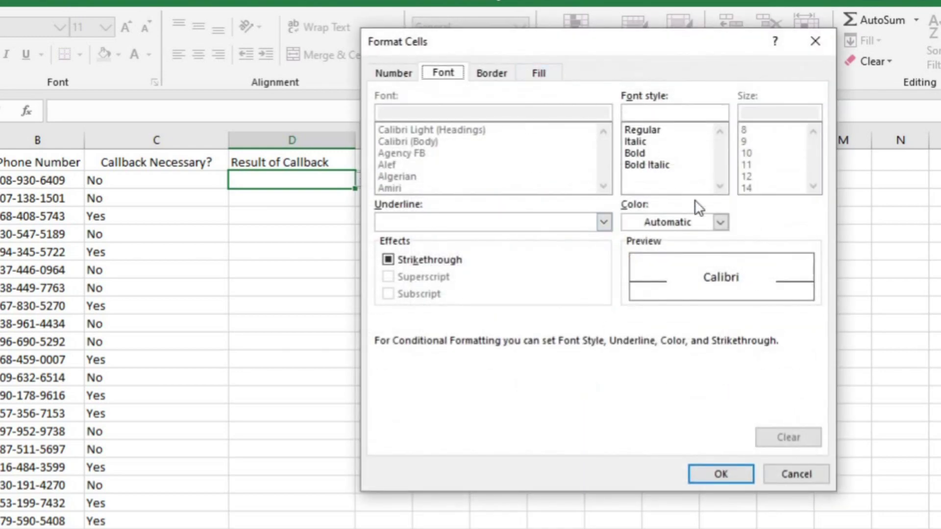
click(543, 74)
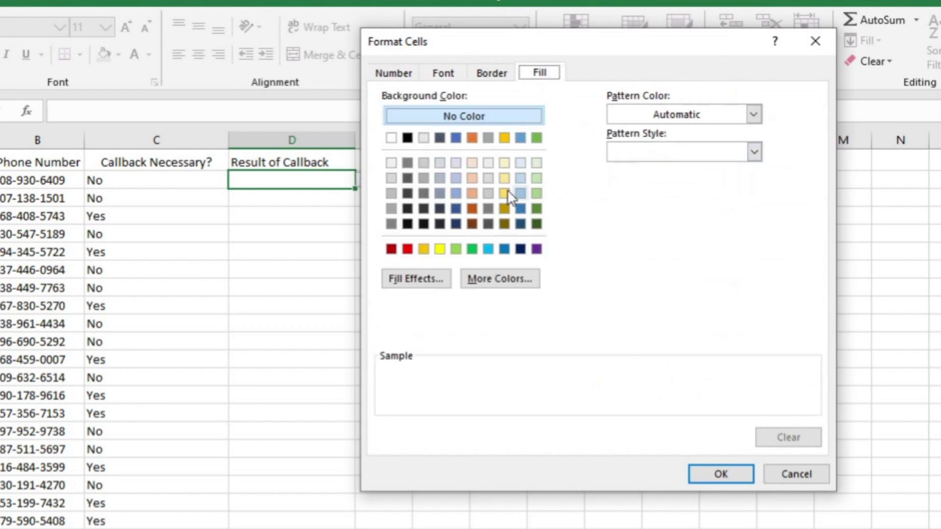
click(408, 250)
click(441, 70)
click(705, 225)
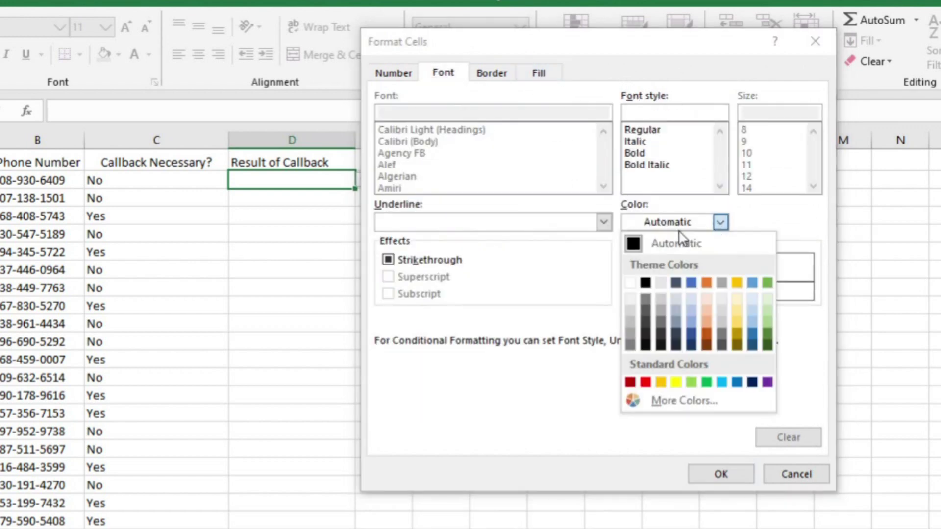
click(630, 282)
click(725, 481)
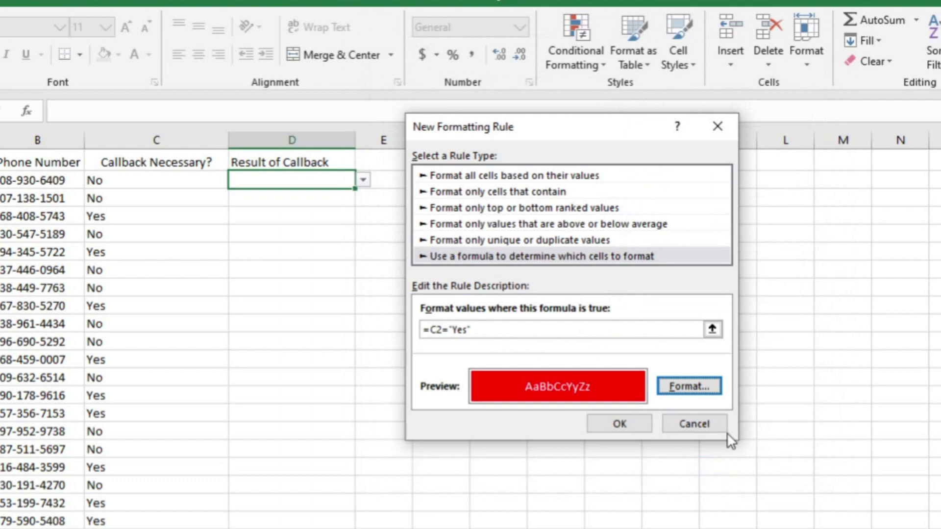
click(636, 424)
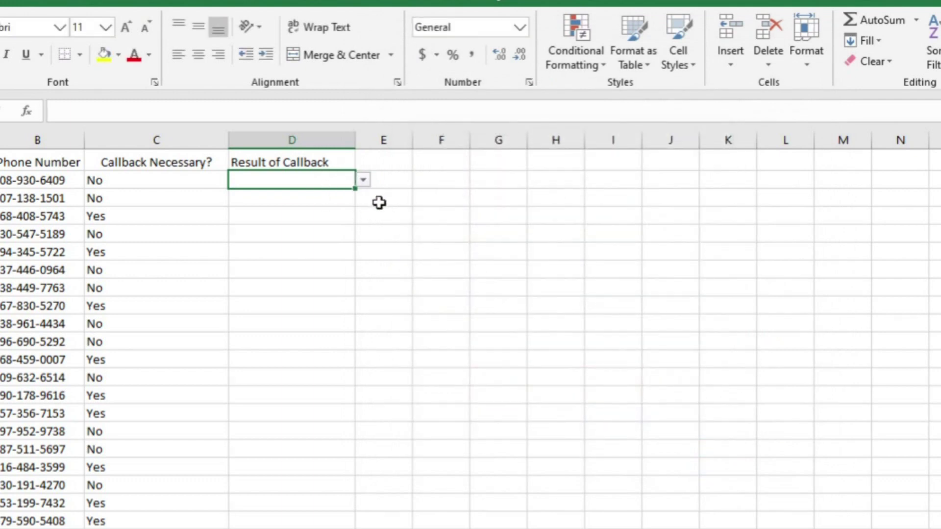
Step: Copy D2 and paste its conditional formatting down column D with Merge Conditional Formatting
key(ctrl+c)
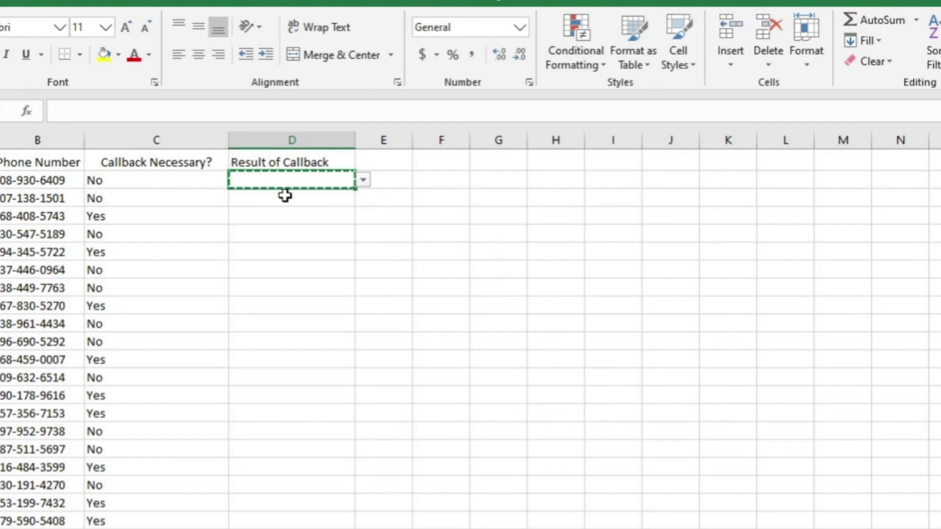
drag(284, 193, 292, 444)
right_click(292, 444)
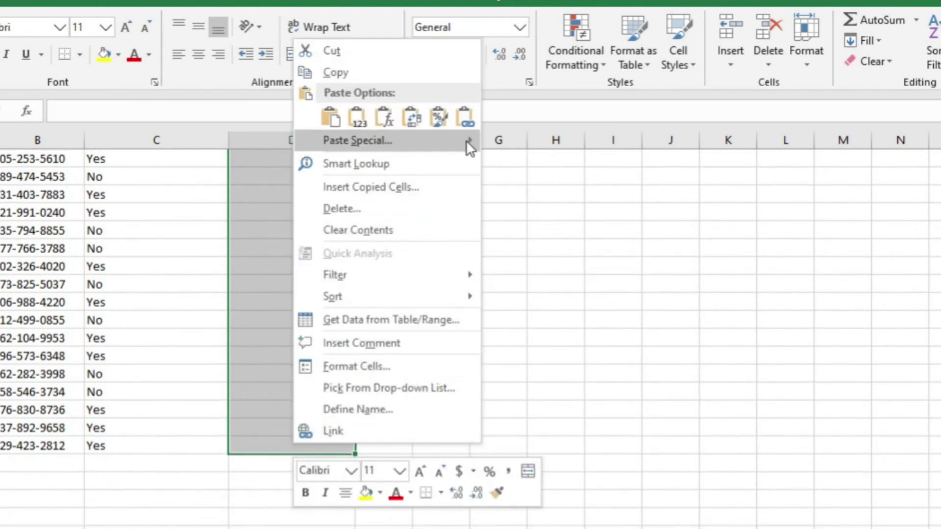
mouse_move(466, 141)
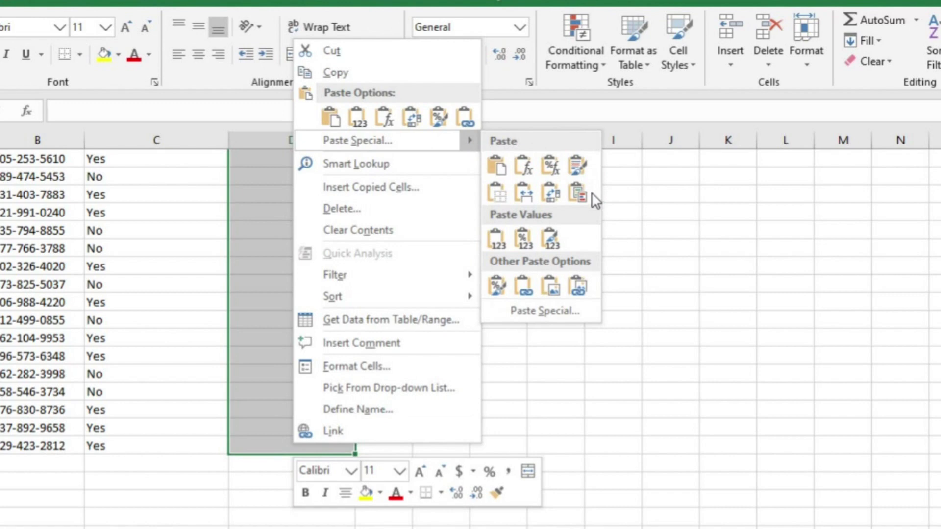
click(577, 193)
scroll(583, 203, up, 5)
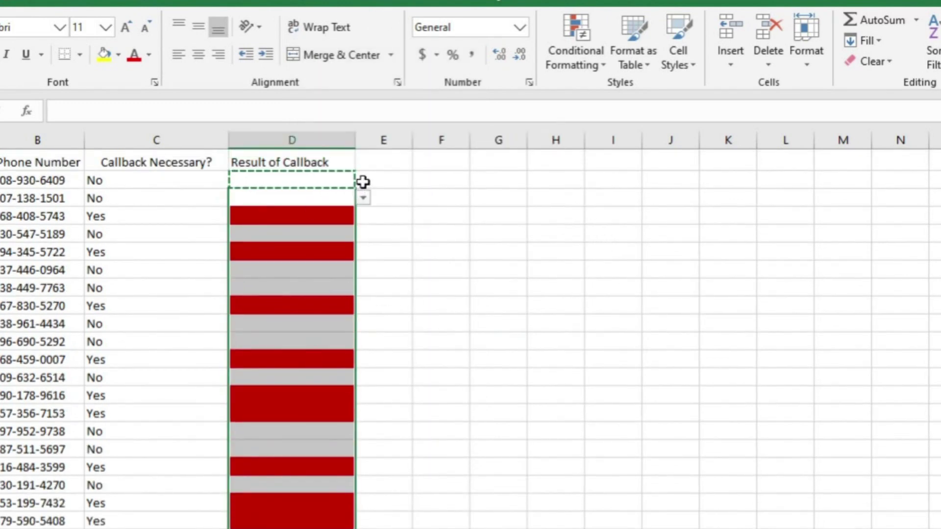
Step: Cancel the pending copy and select the red cell D4
key(Escape)
click(291, 200)
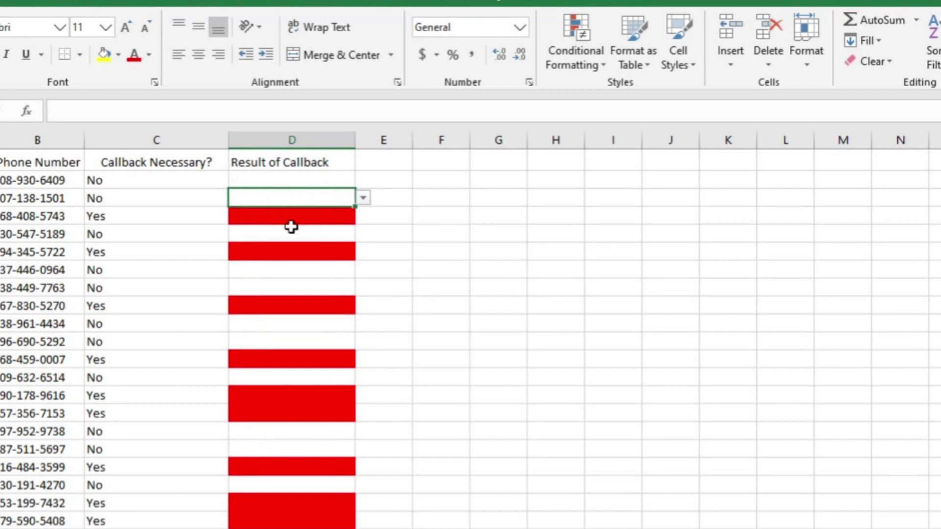
click(284, 216)
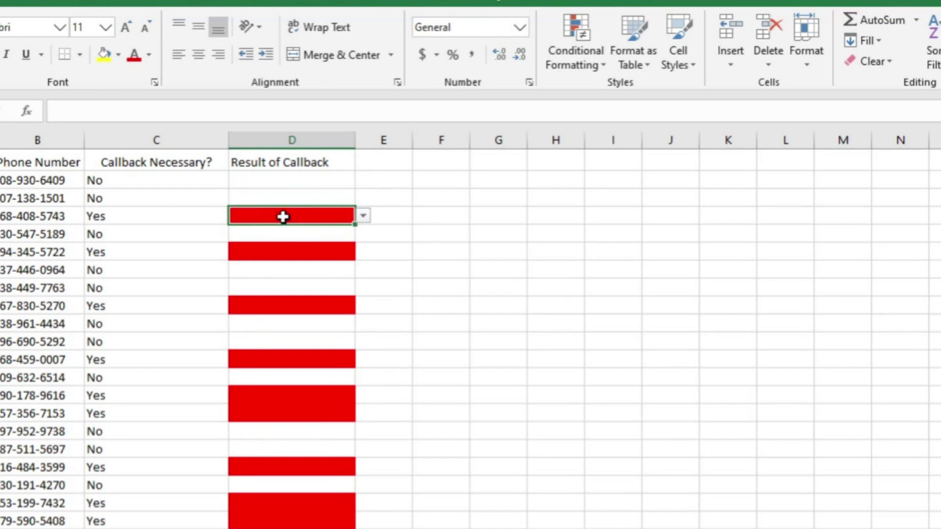
Step: Set D4 to Sucessful Callback and select column D from D2 downward
click(365, 217)
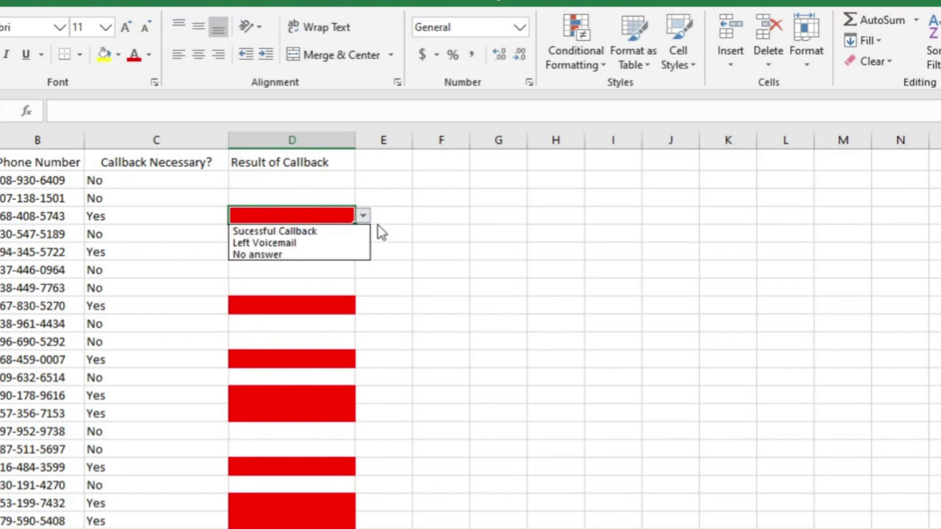
click(285, 231)
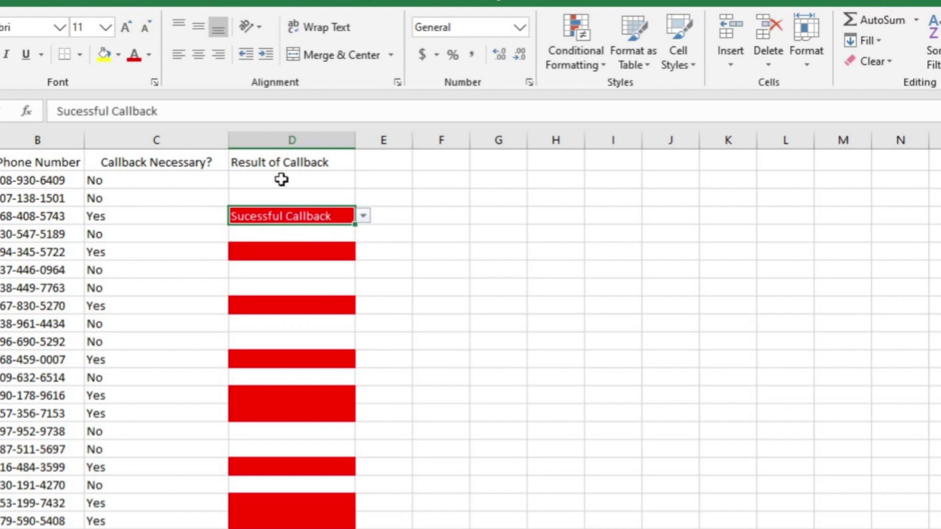
drag(287, 179, 291, 528)
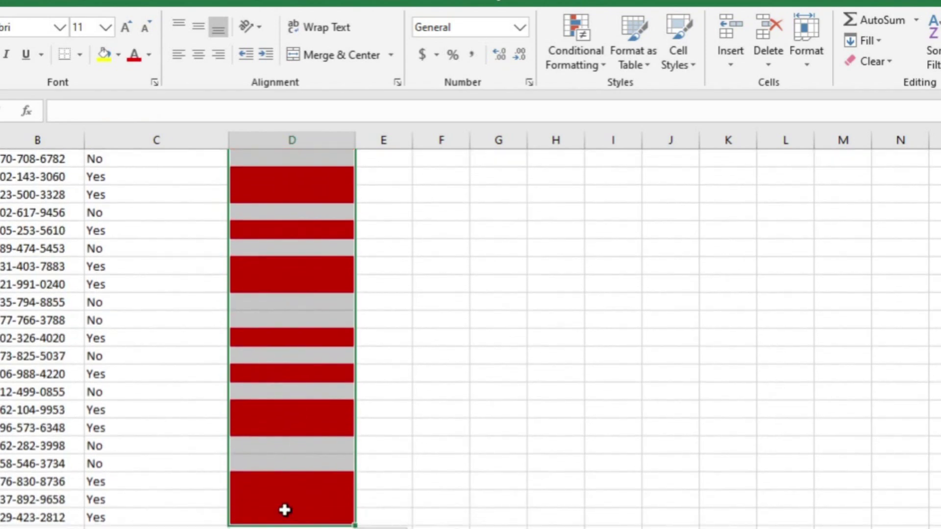
scroll(267, 400, up, 20)
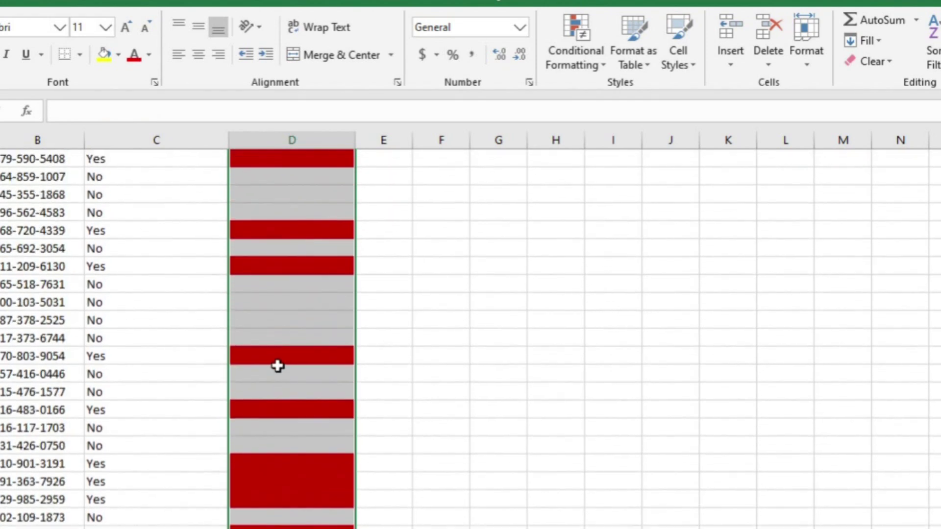
scroll(273, 348, up, 2)
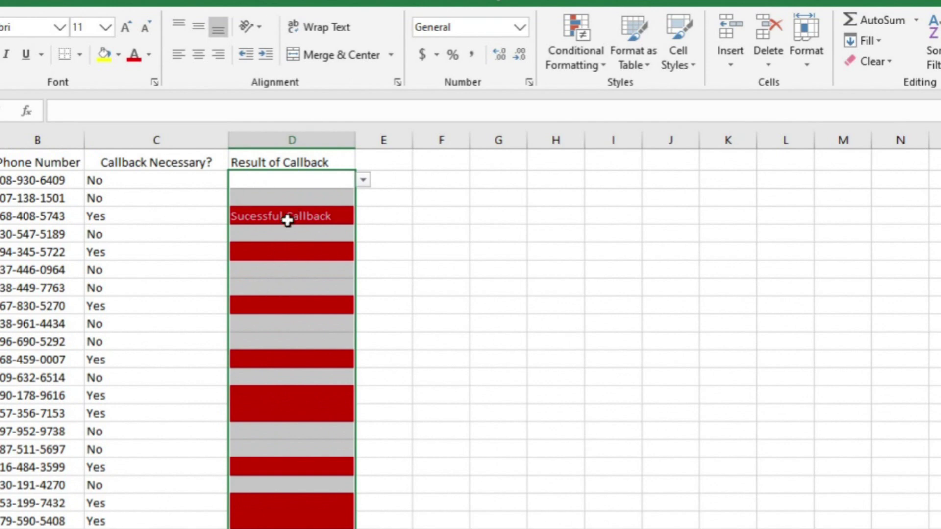
click(562, 57)
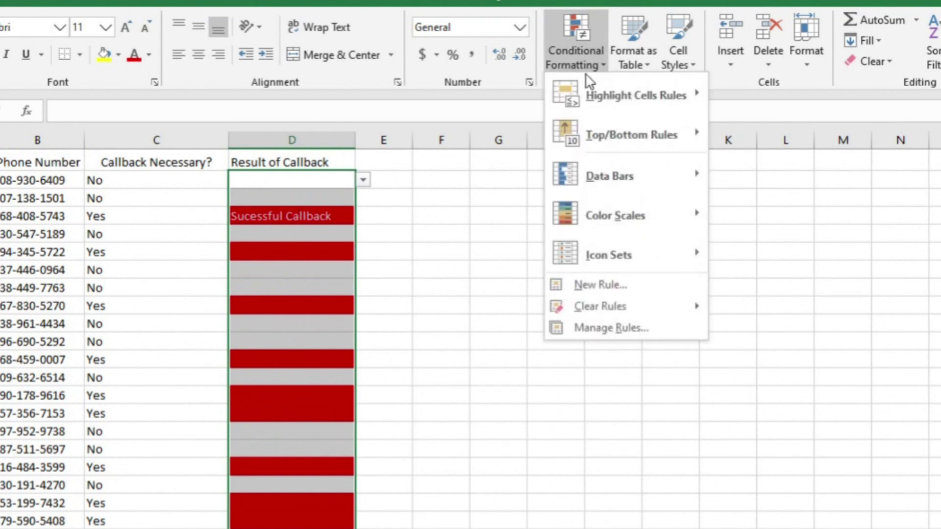
Step: Start a new rule in Manage Rules that formats only cells with No Blanks
click(600, 321)
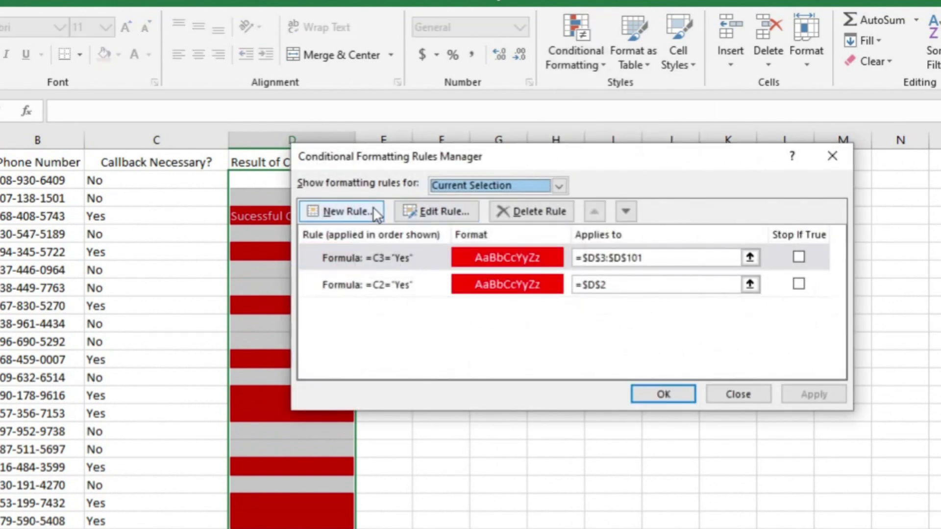
click(358, 204)
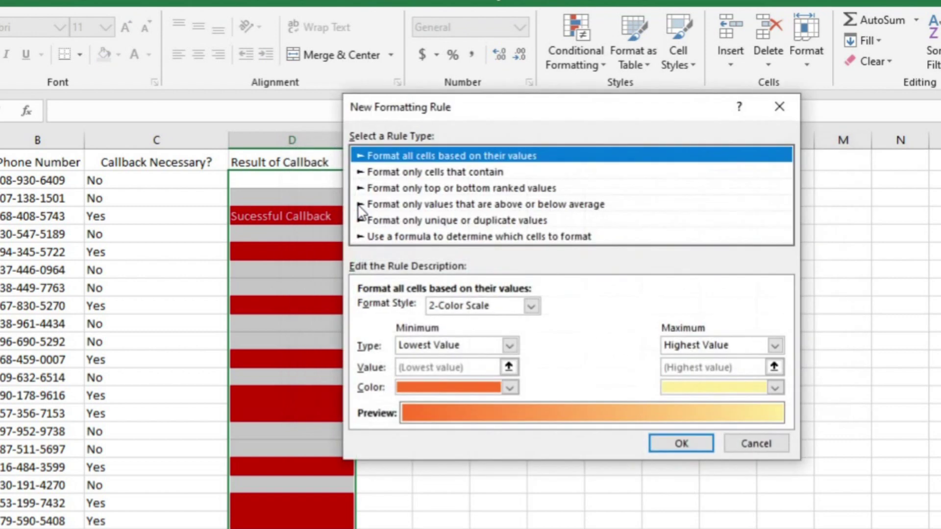
click(411, 172)
click(449, 309)
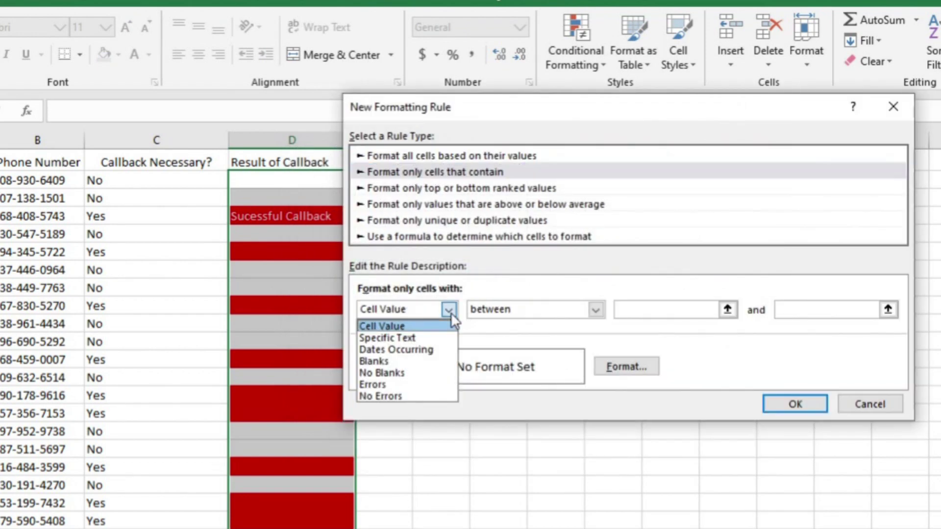
click(389, 373)
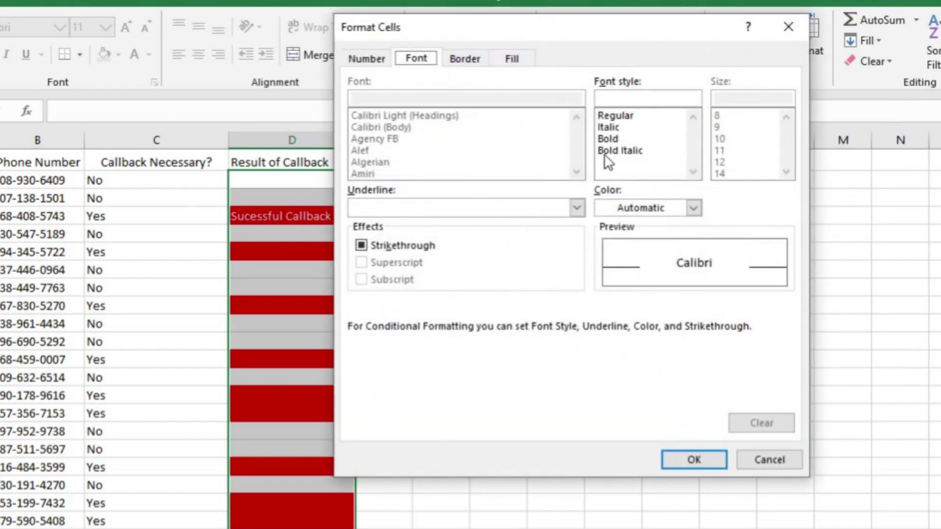
Step: Give the No Blanks rule black font colour and apply it to $D$2:$D$101
click(502, 63)
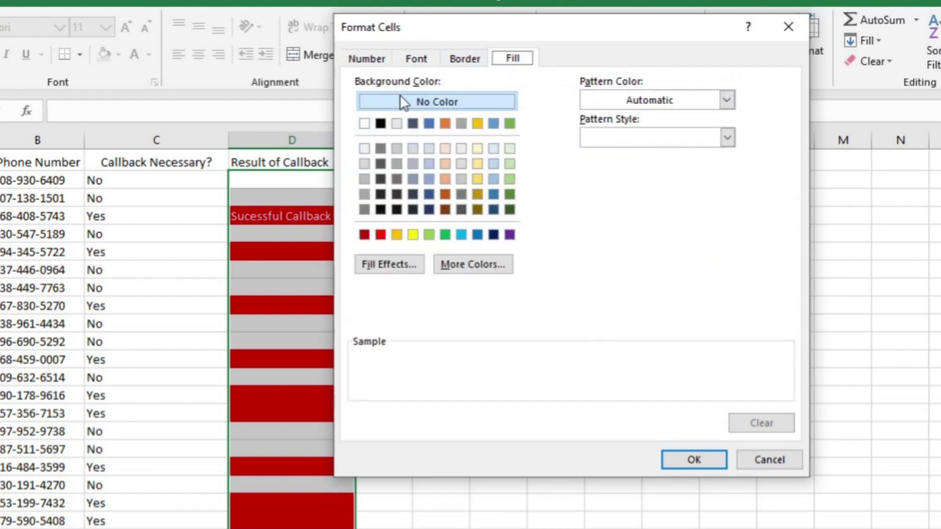
click(416, 59)
click(692, 209)
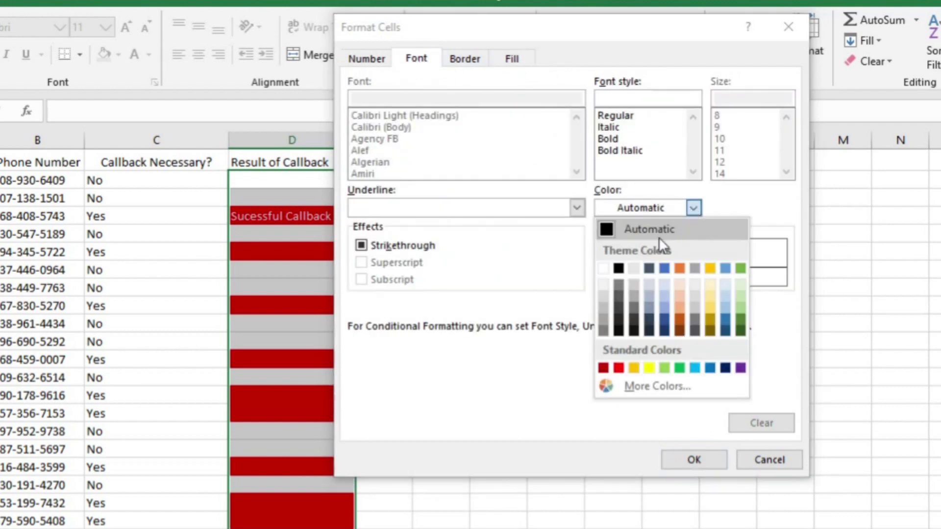
click(618, 269)
click(705, 455)
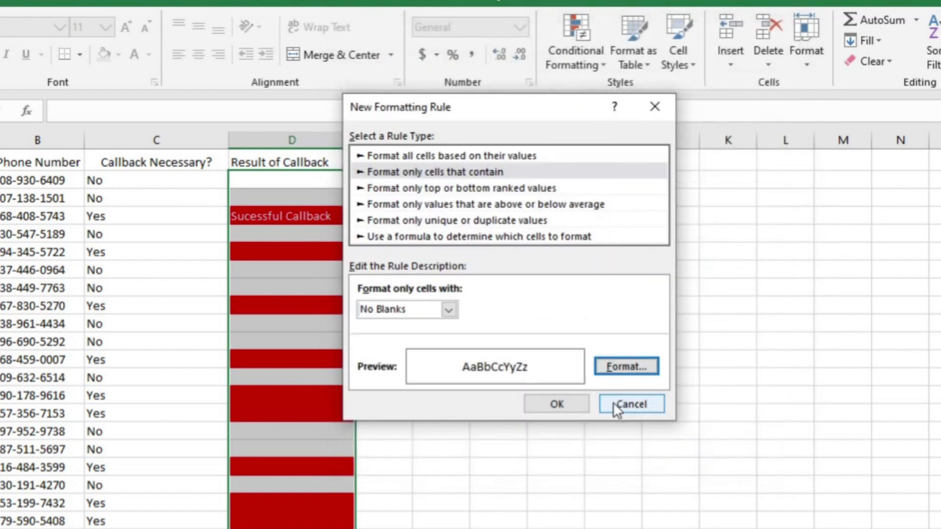
click(556, 403)
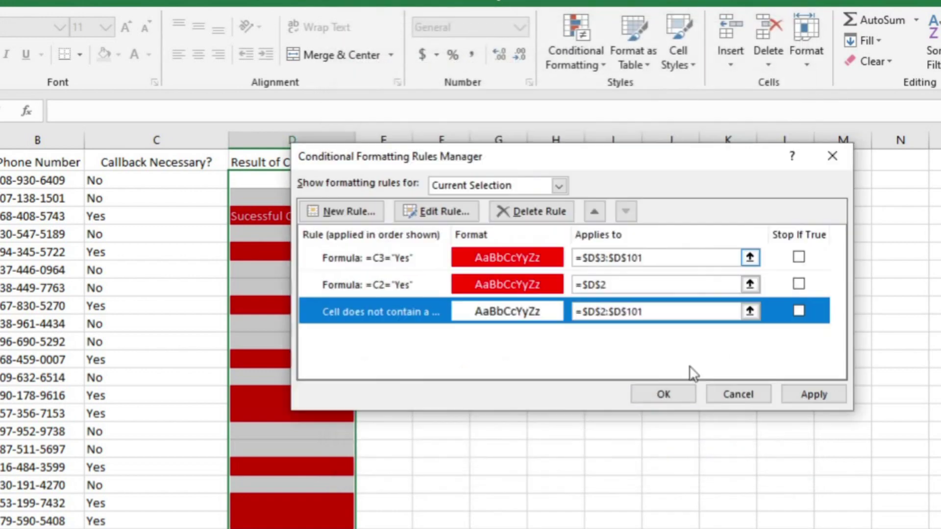
click(790, 394)
click(665, 393)
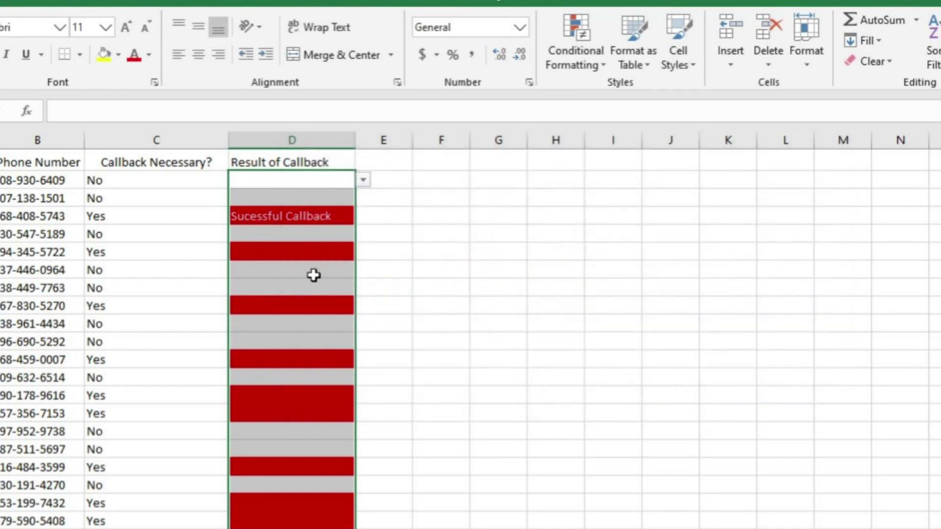
Step: Move the No Blanks rule to the top of column D's rule list
click(291, 217)
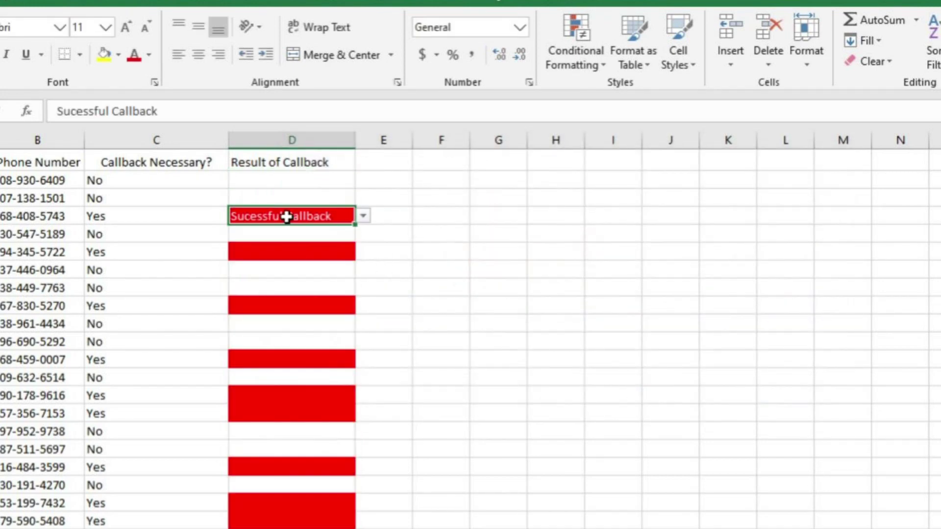
click(292, 140)
click(565, 69)
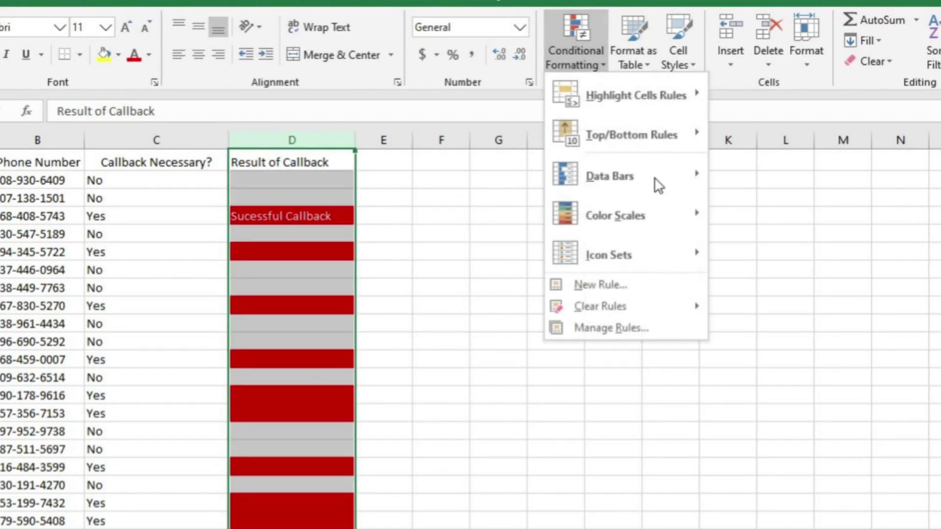
click(637, 329)
click(367, 313)
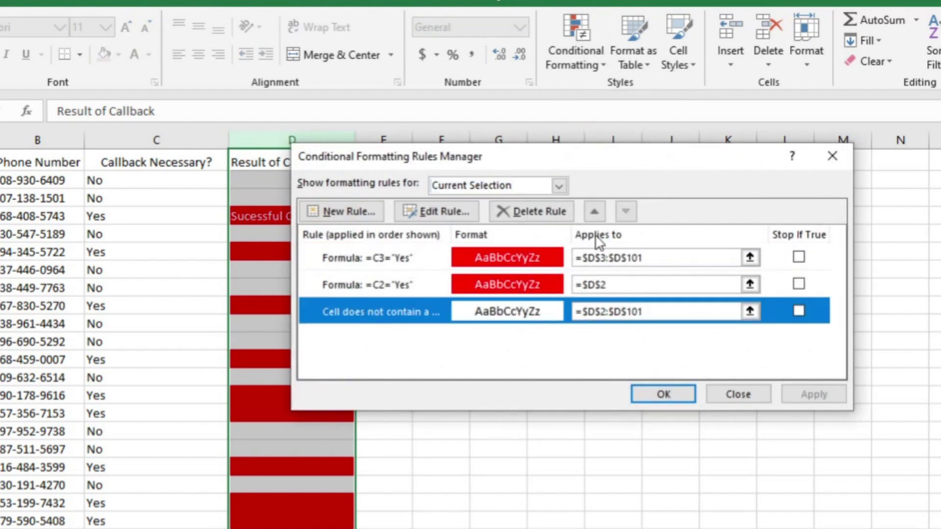
click(595, 211)
click(594, 211)
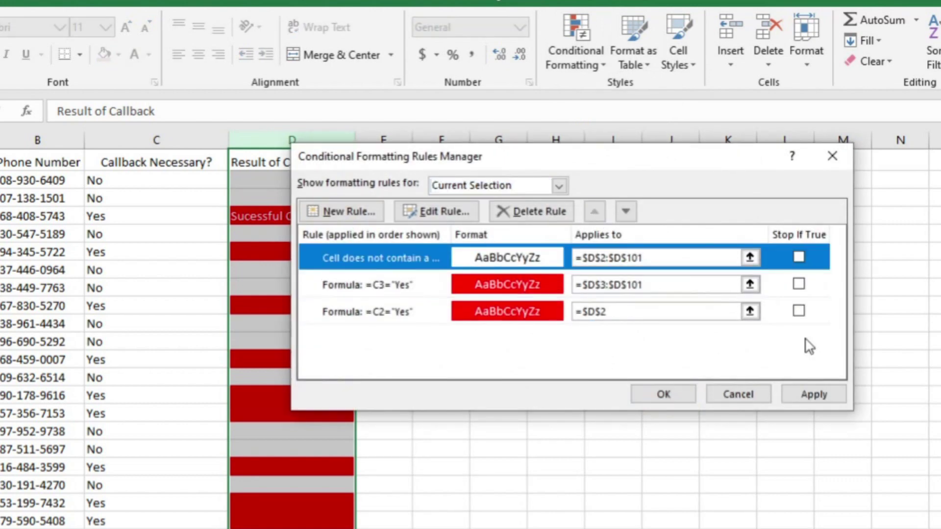
click(813, 394)
click(683, 395)
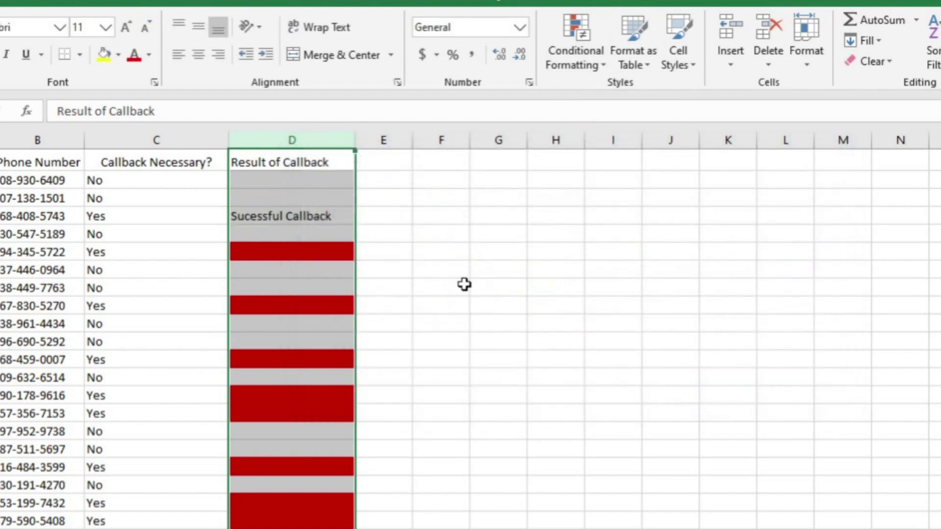
Step: Set D6 to Left Voicemail from its dropdown
click(309, 216)
click(331, 252)
click(364, 252)
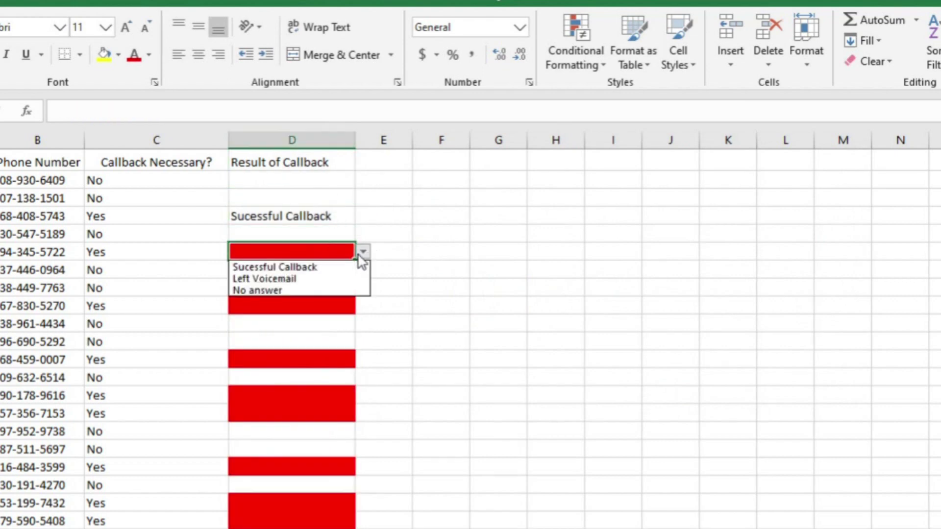
click(295, 277)
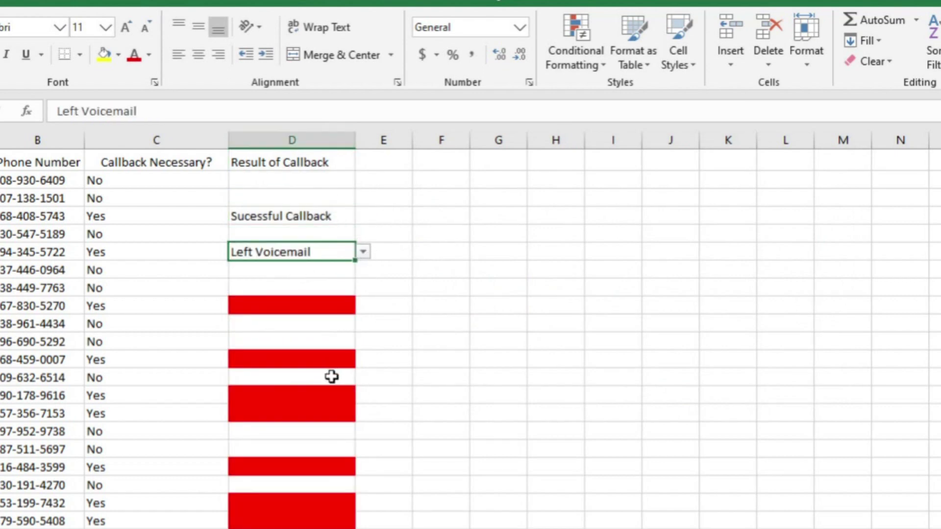